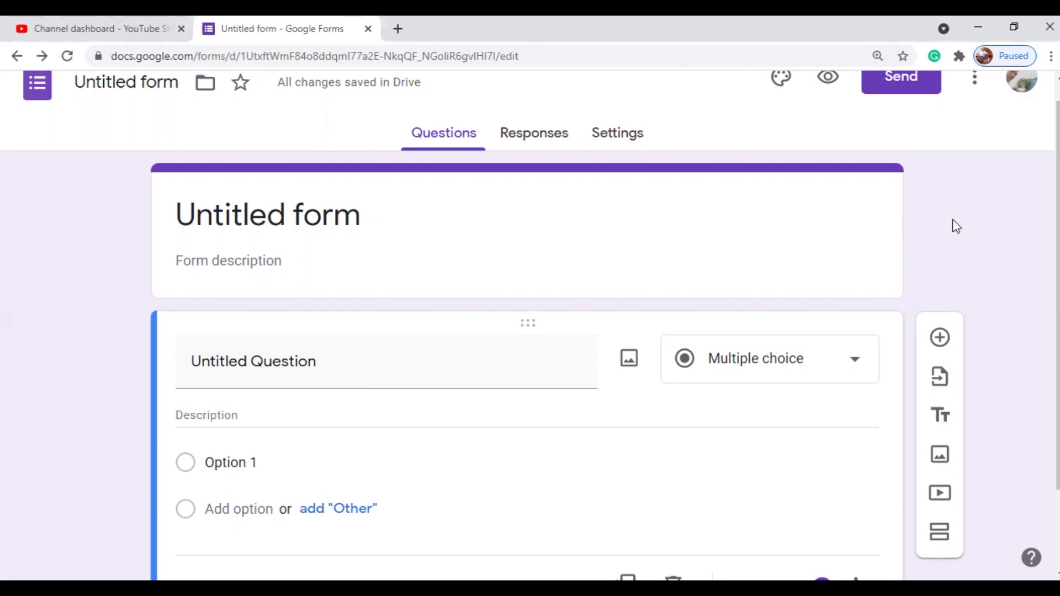
Rename the form file as "Linear Scale Learning"
scroll(956, 227, "down", 2)
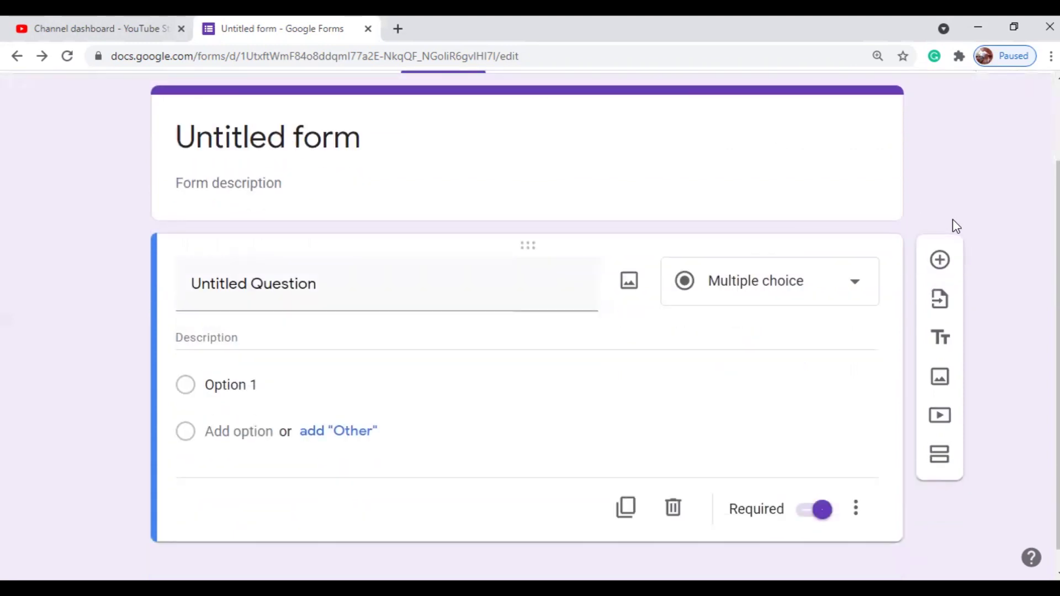
scroll(951, 218, "up", 2)
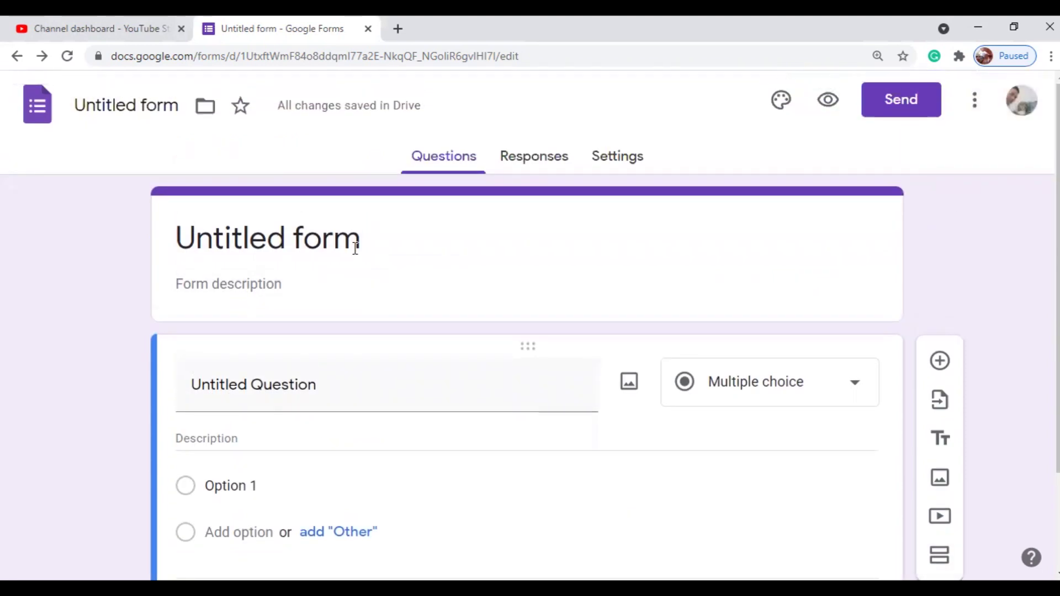
left_click(410, 247)
left_click(99, 105)
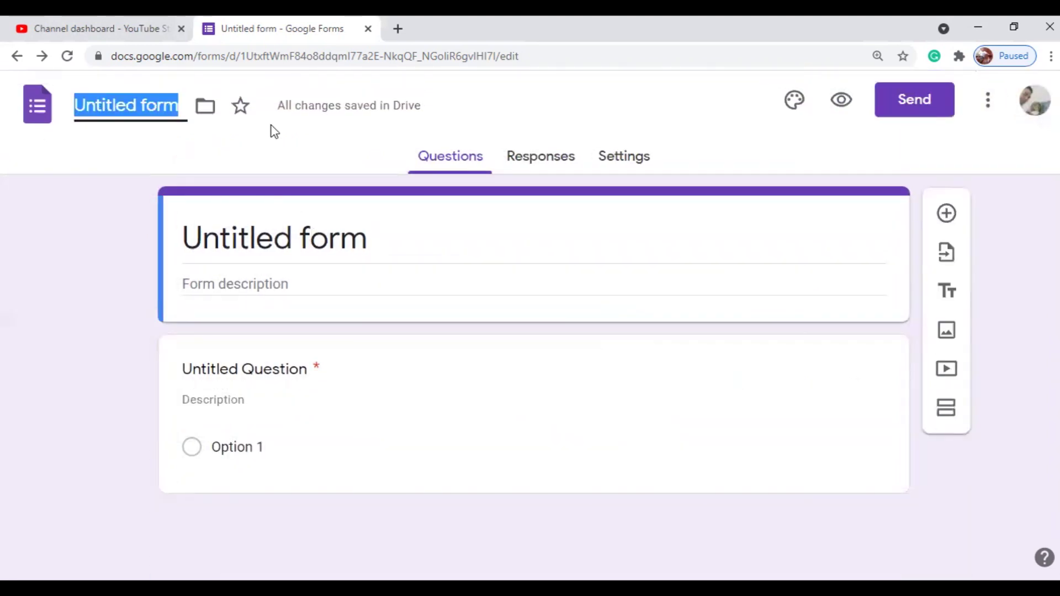
type("Linear Scale Learning")
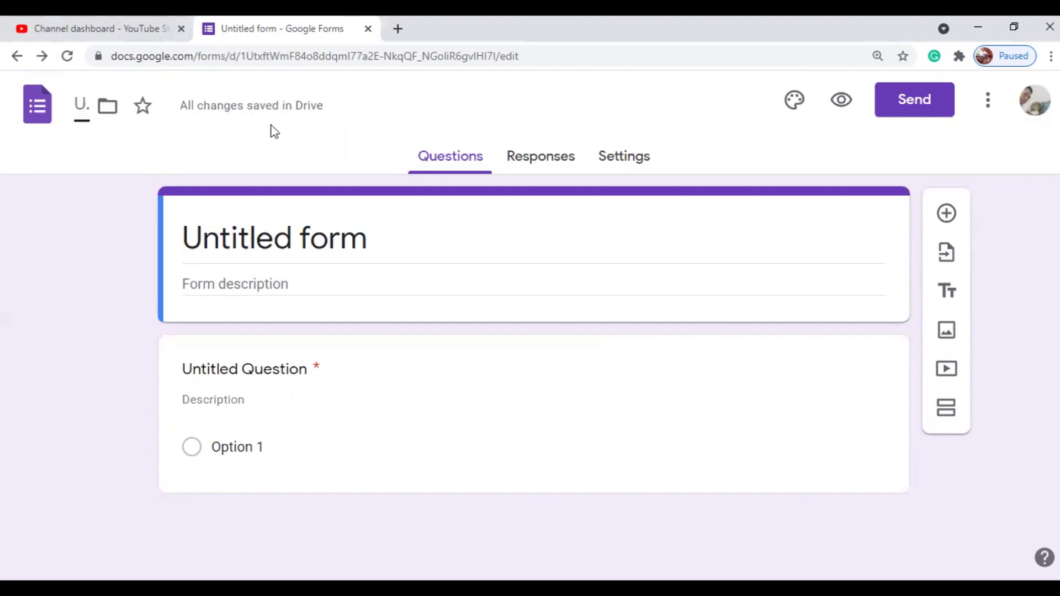
left_click(42, 325)
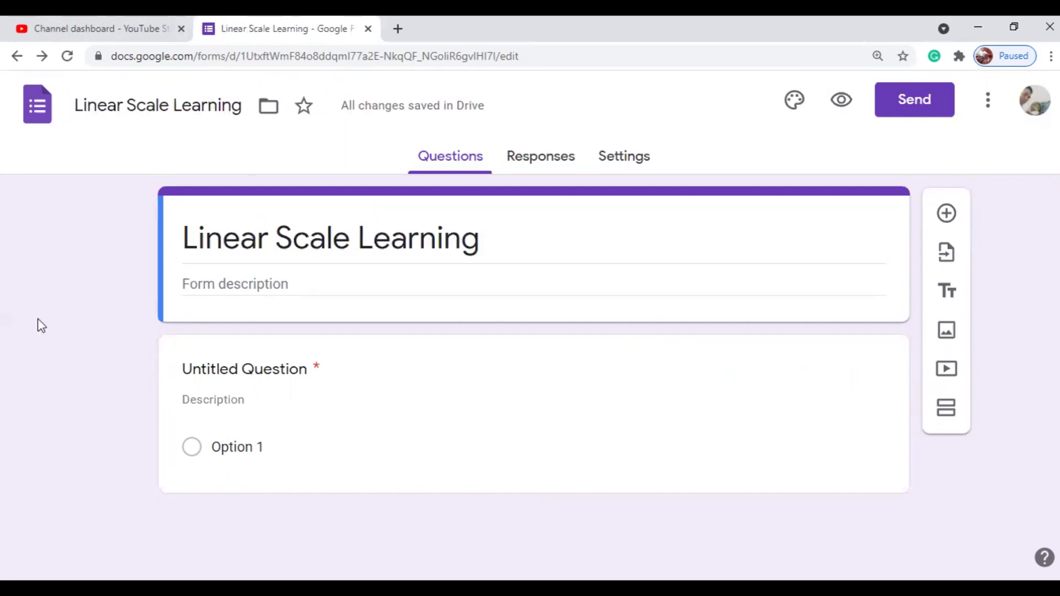
Replace the form's title with "អំពីការបង្រៀនរបស់ខ្ញុំ"
left_click(407, 237)
key("ctrl+a")
type("G")
key("BackSpace")
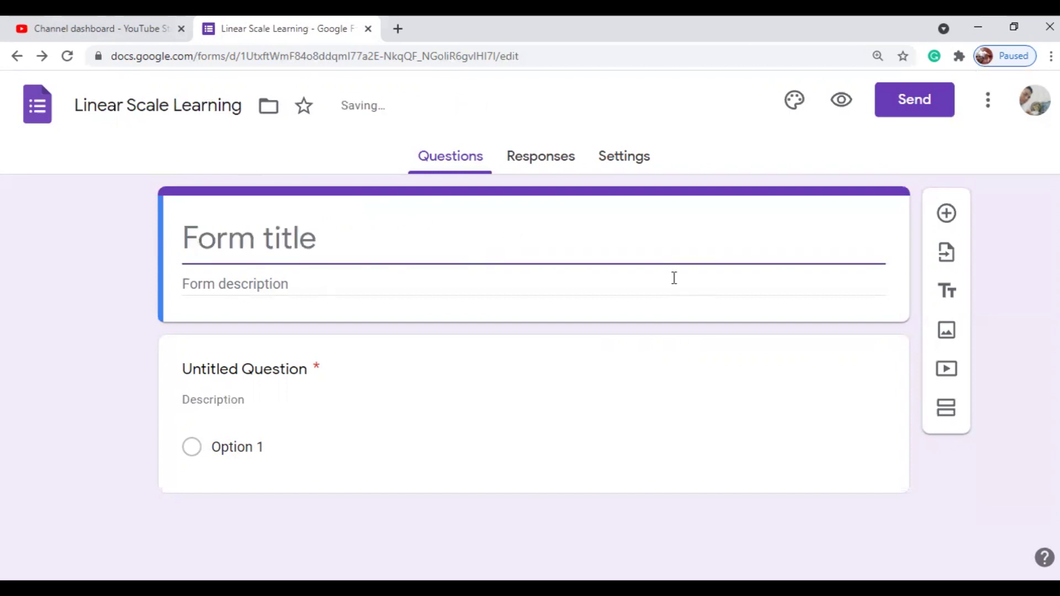
type("អំពីការប")
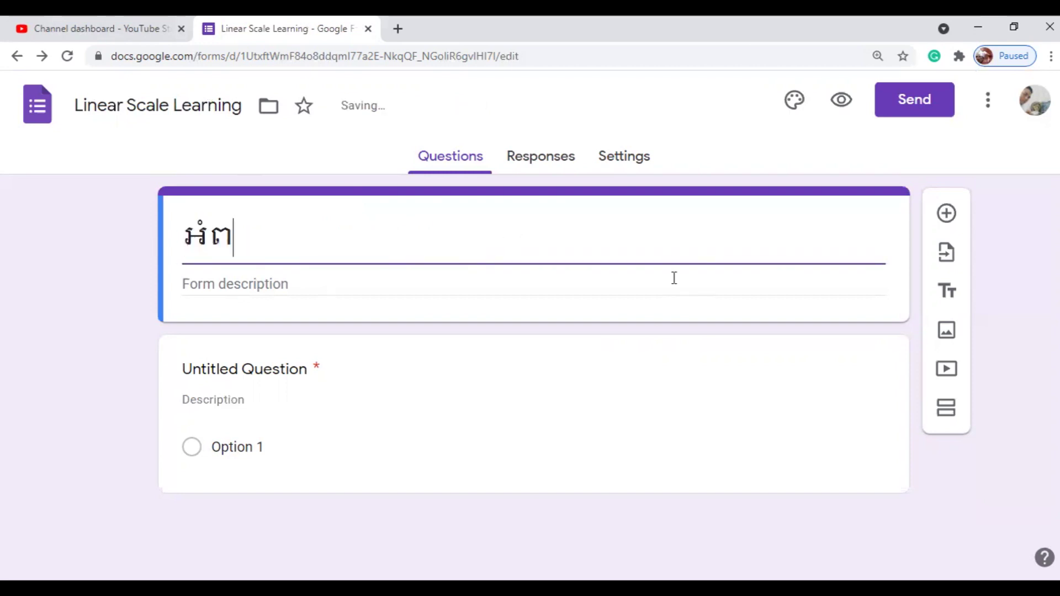
type("ង្រៀនរបស់")
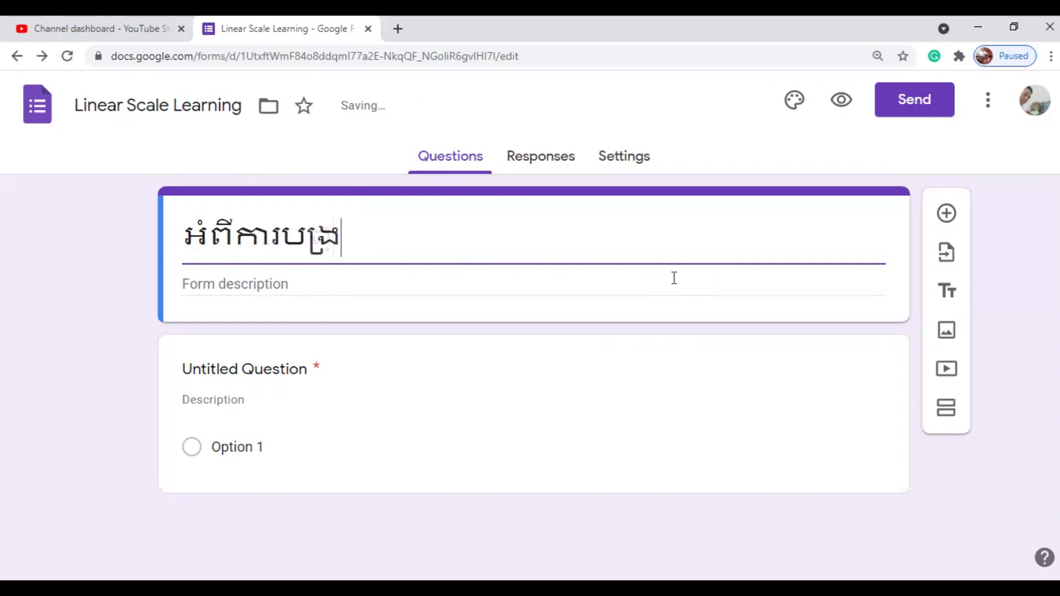
type("ខ្ញ")
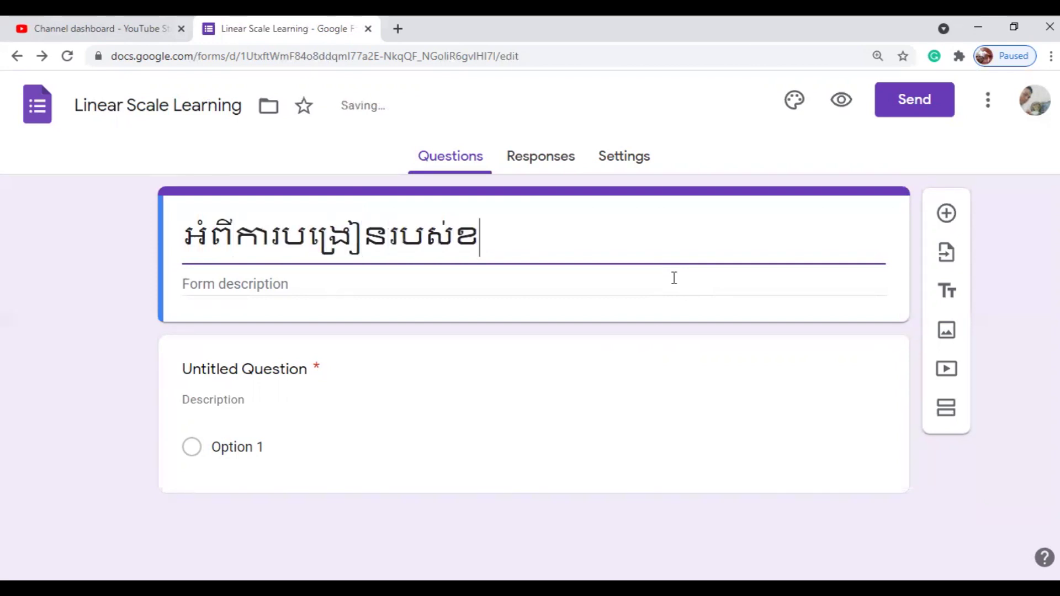
key("BackSpace")
key("BackSpace")
type("្ញុំ")
left_click(104, 380)
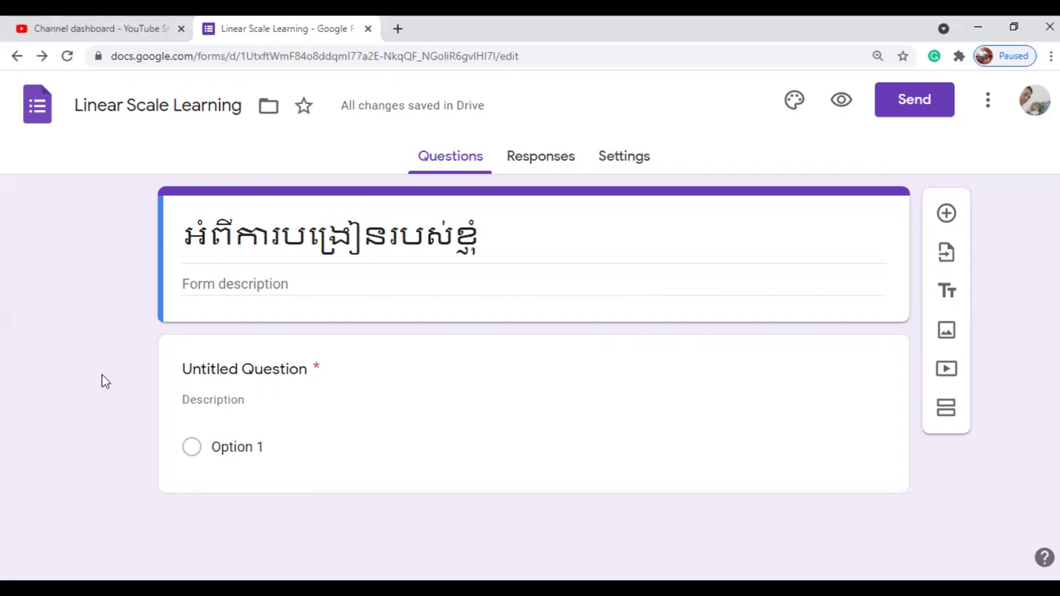
left_click(315, 279)
left_click(442, 248)
left_click_drag(504, 243, 97, 251)
left_click(72, 253)
Change the untitled question's type from multiple choice to Linear scale
left_click(268, 370)
scroll(412, 380, "down", 1)
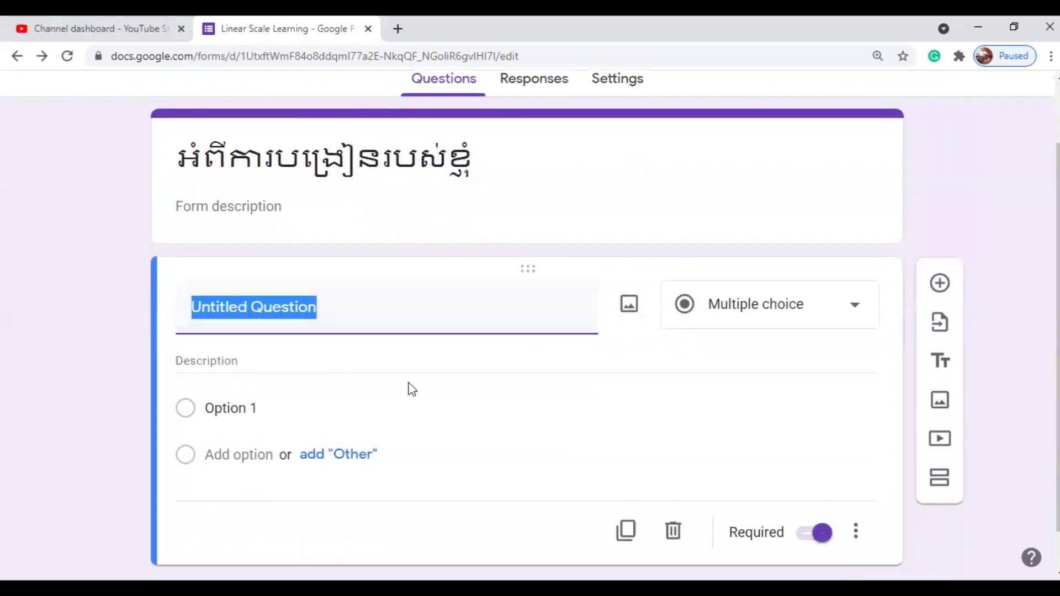
left_click(755, 298)
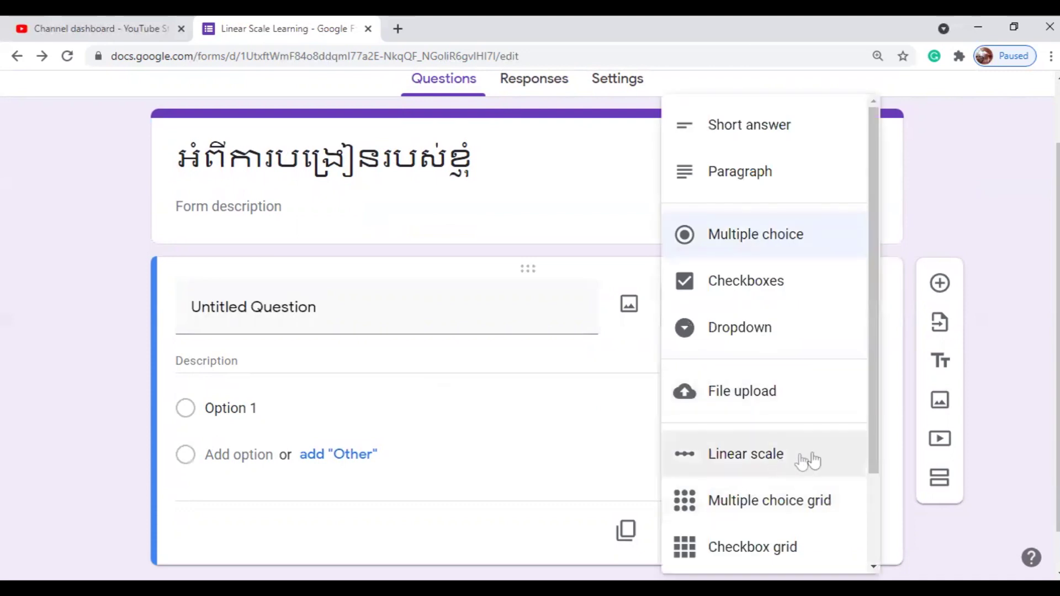
key("ctrl+plus")
key("ctrl+plus")
key("ctrl+plus")
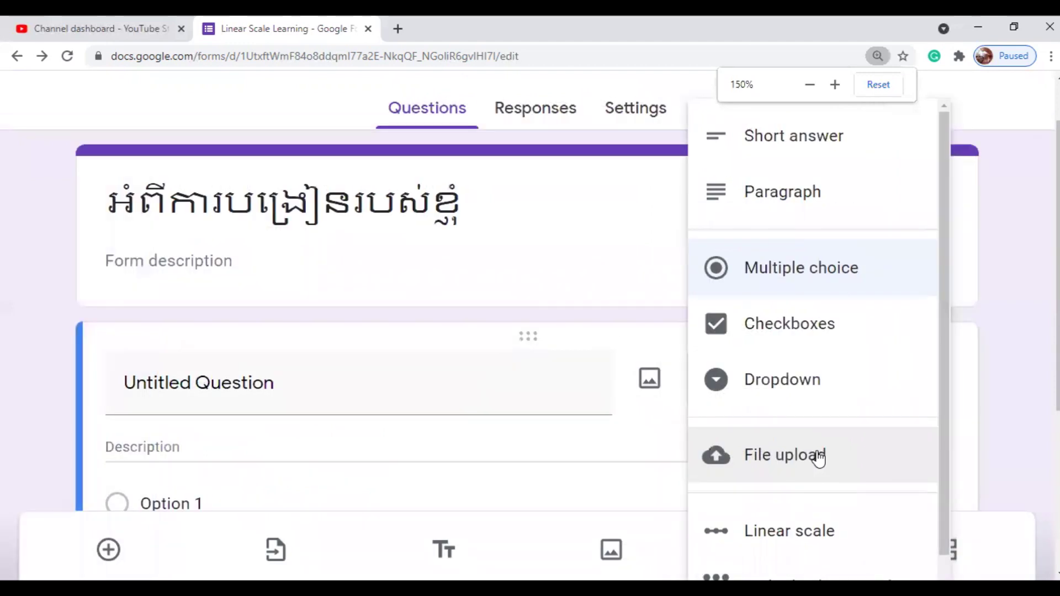
left_click(800, 544)
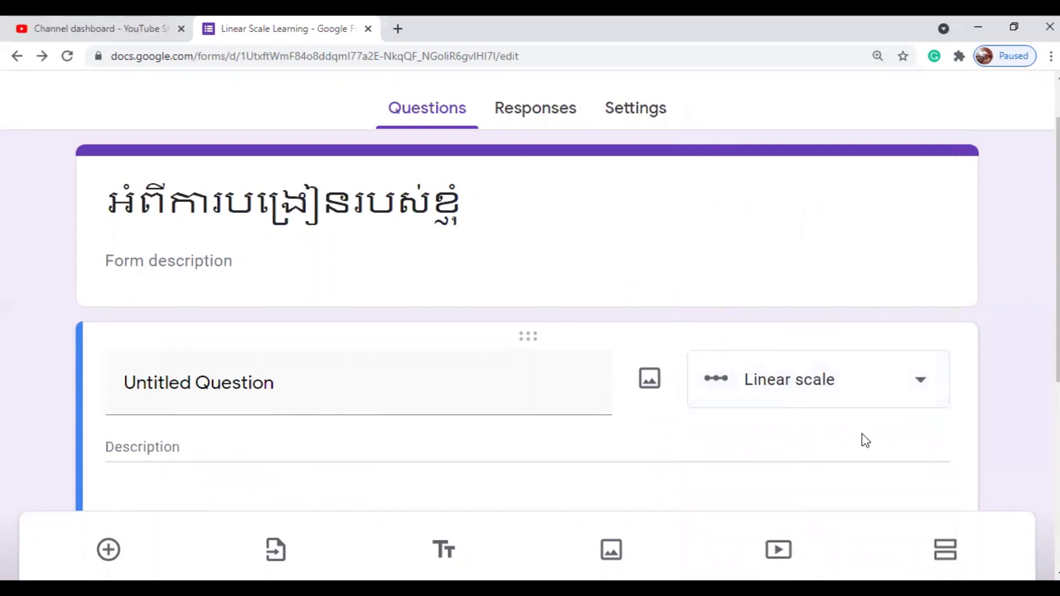
Keep the linear scale's start at 1 and set its upper end to 10
key("ctrl+minus")
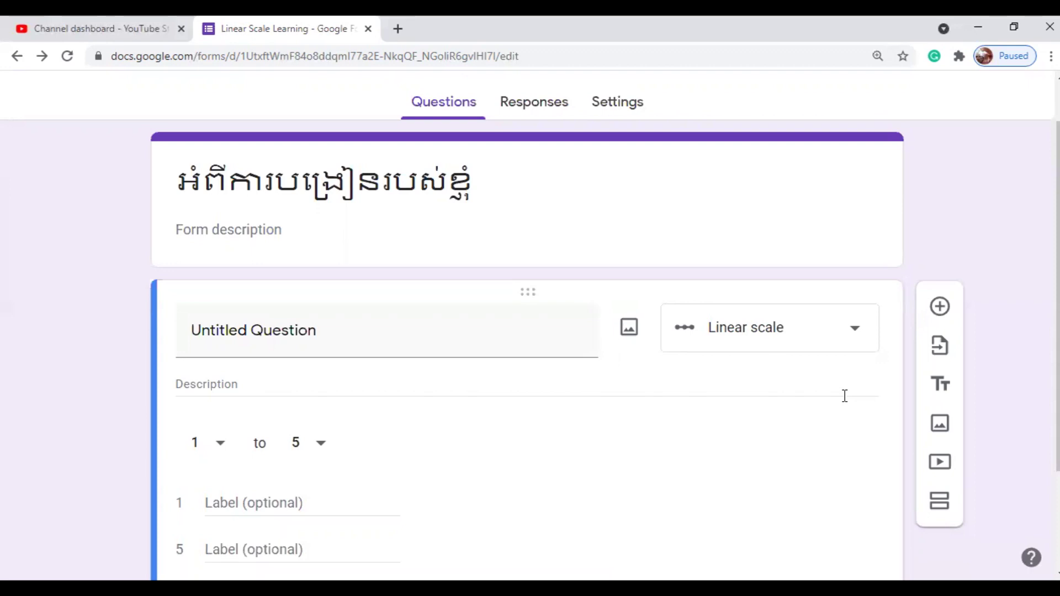
scroll(845, 396, "down", 2)
scroll(844, 396, "up", 3)
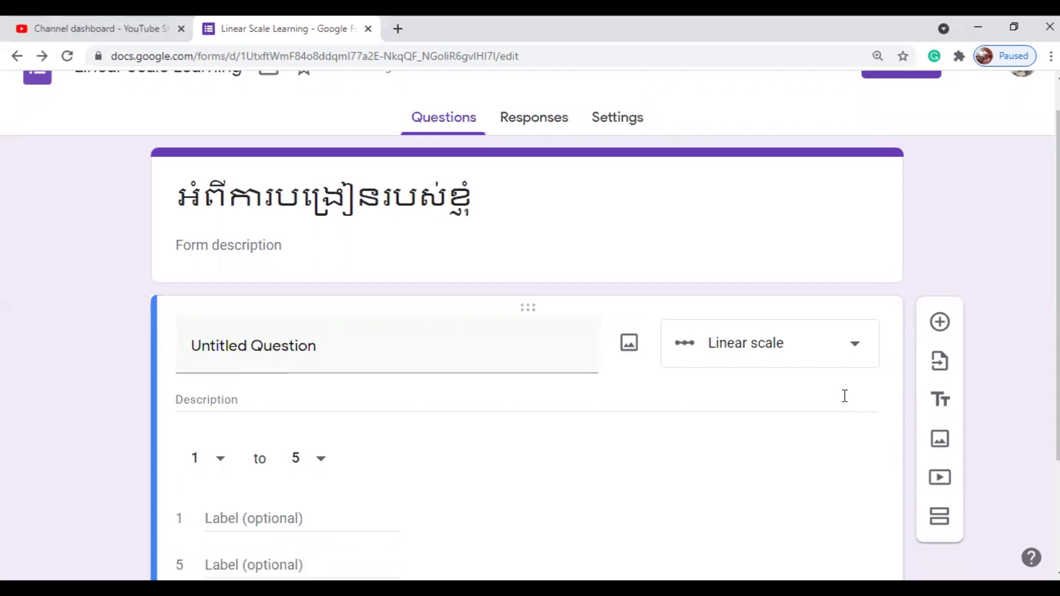
scroll(845, 396, "down", 2)
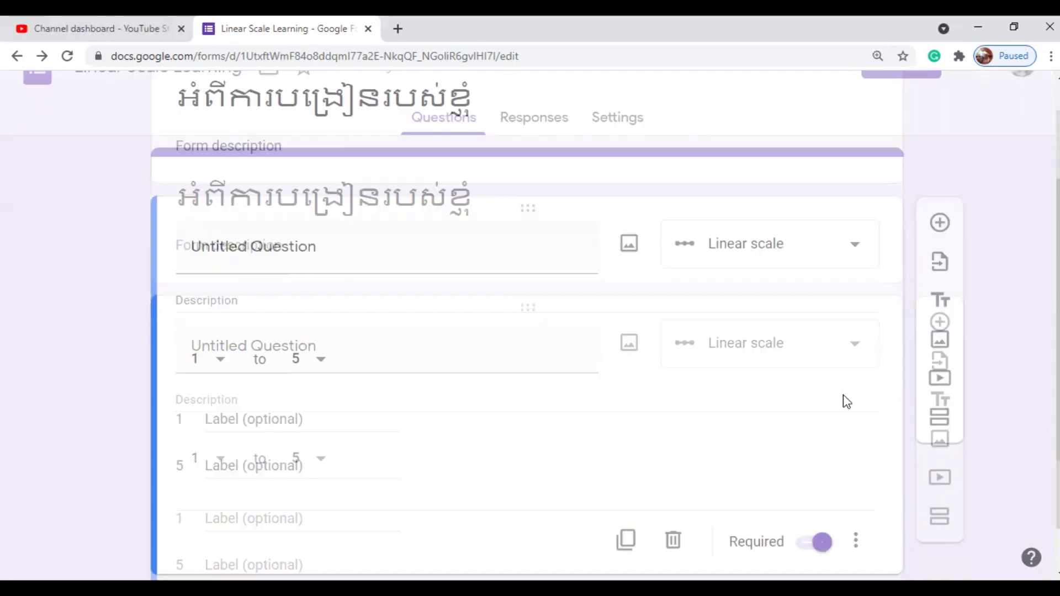
left_click(234, 305)
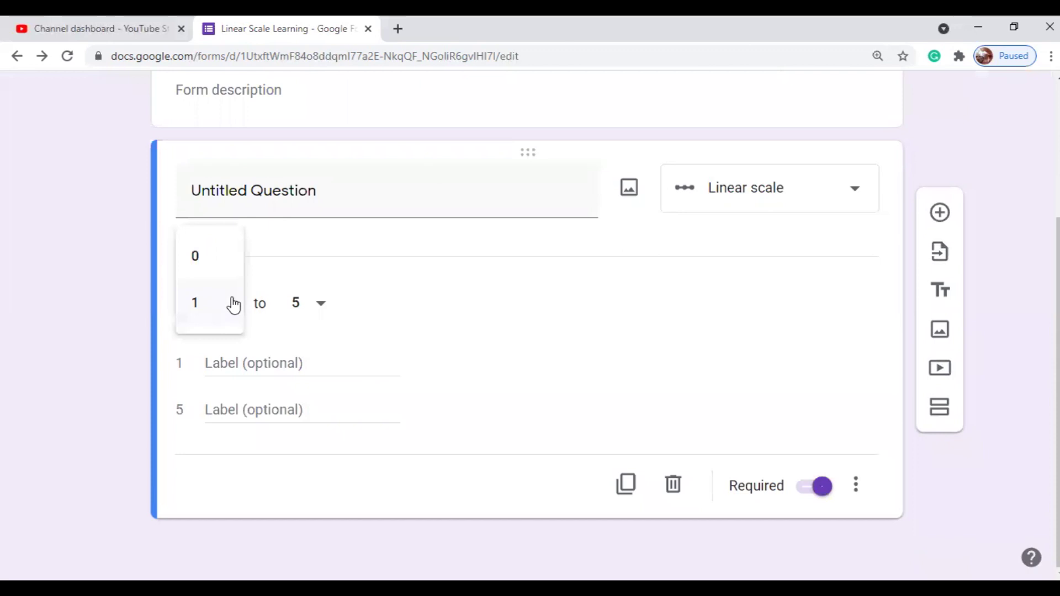
left_click(441, 331)
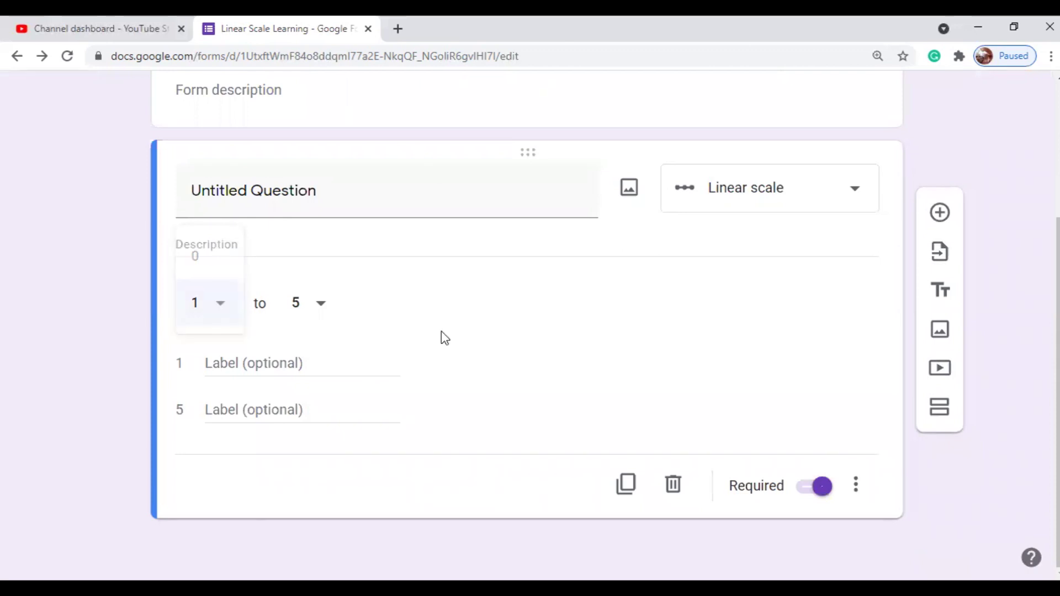
left_click(321, 305)
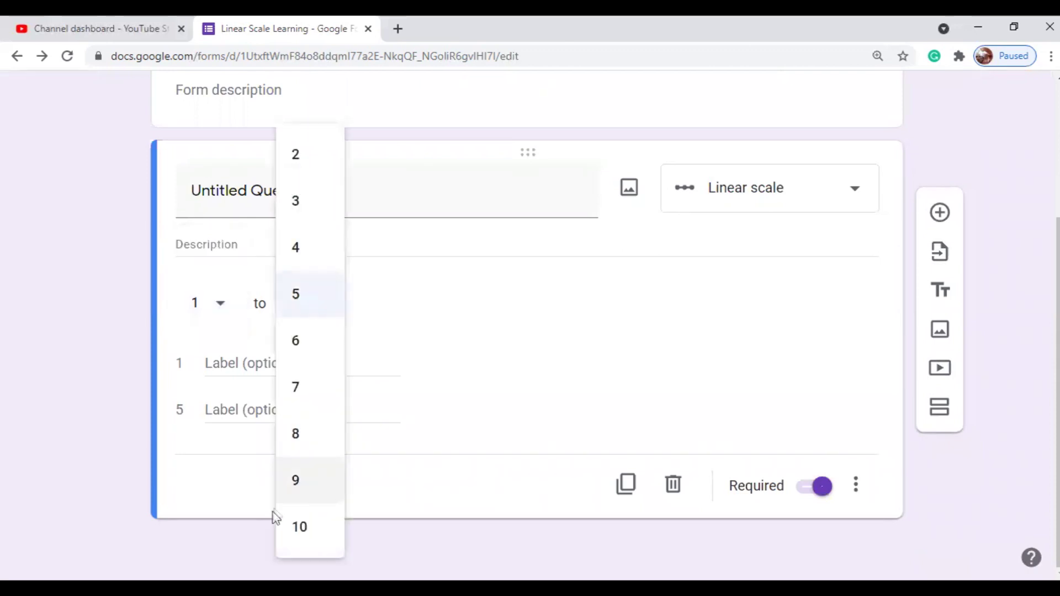
left_click(307, 536)
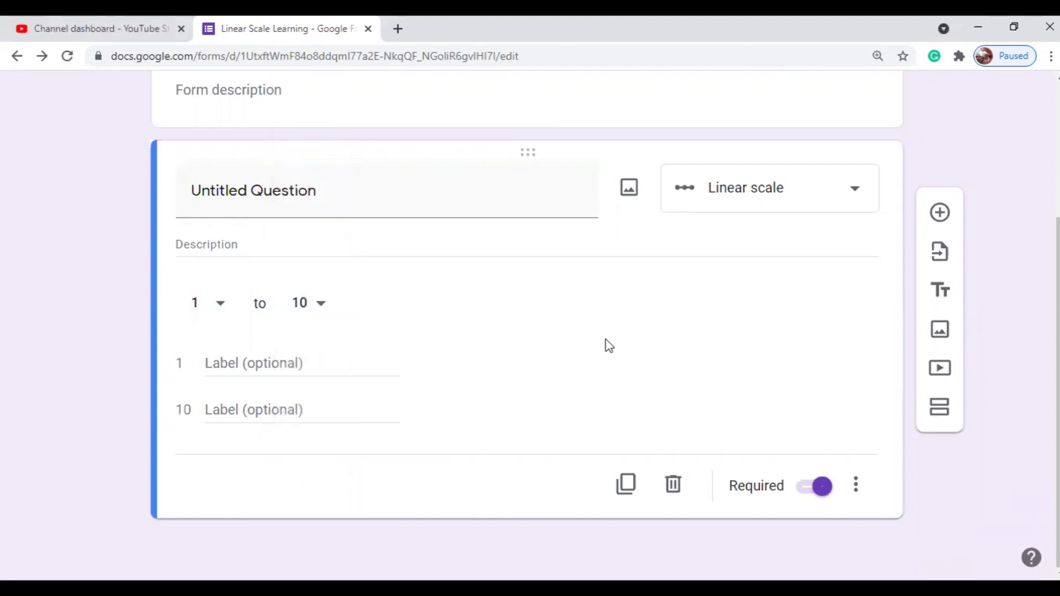
Preview the form with its linear scale question and return to the form editor
scroll(674, 397, "up", 1)
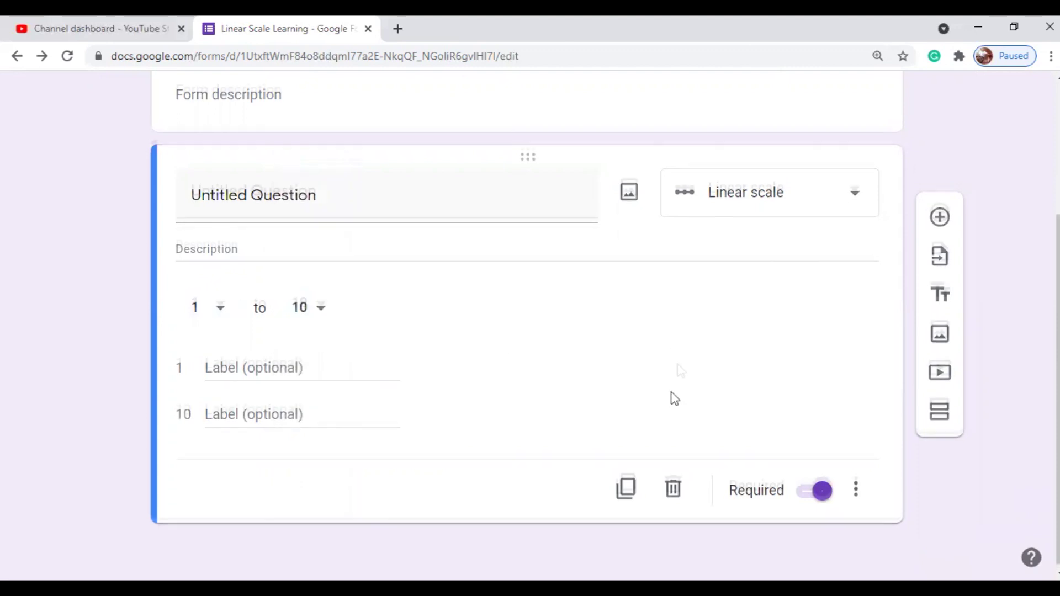
scroll(674, 398, "up", 3)
left_click(829, 102)
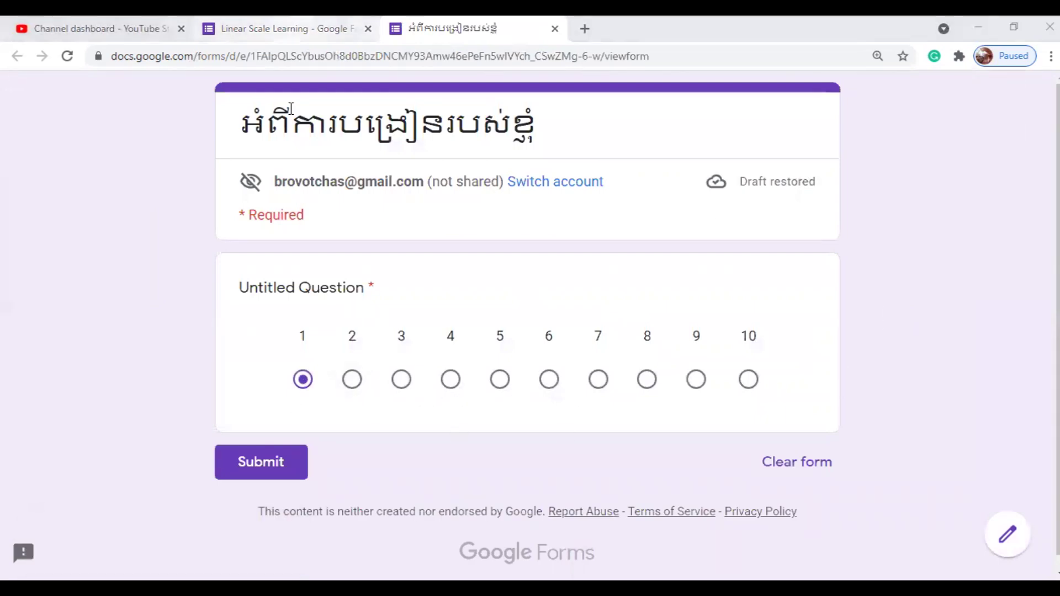
left_click(255, 38)
Label the scale's value 1 as "មិនល្អ" and value 10 as "ល្អ"
scroll(315, 408, "down", 3)
left_click(255, 402)
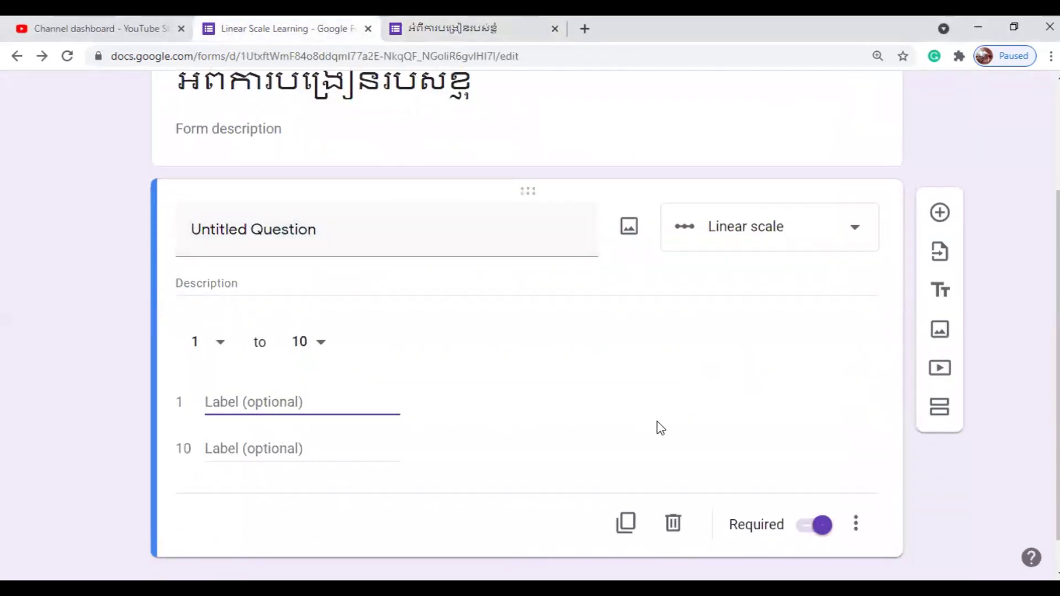
type("មិនល្អ")
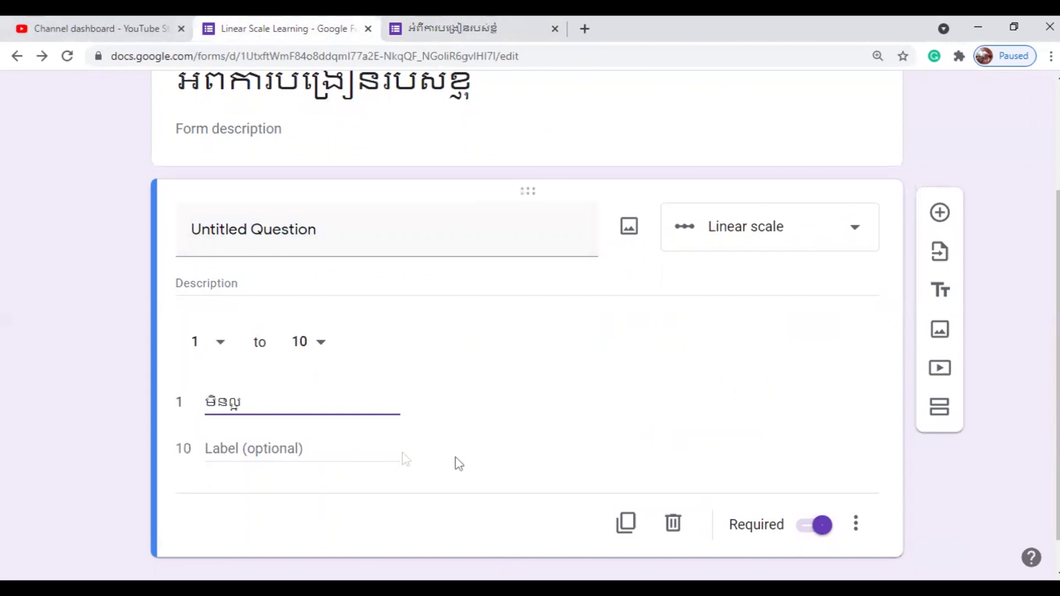
left_click(355, 448)
type("ល្អ")
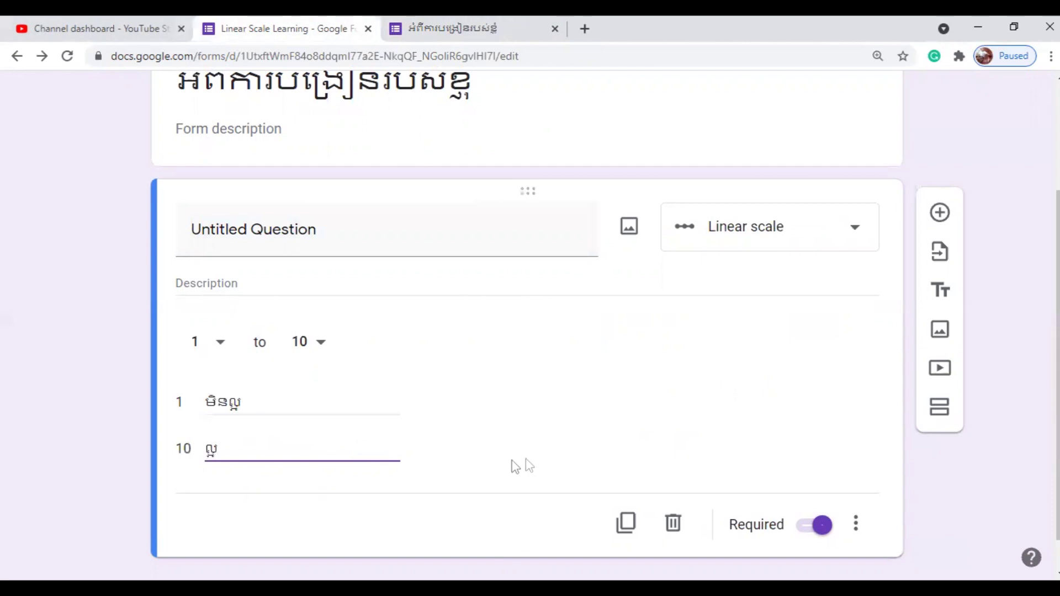
left_click(8, 417)
Hide the question's description field and show it again
left_click(865, 527)
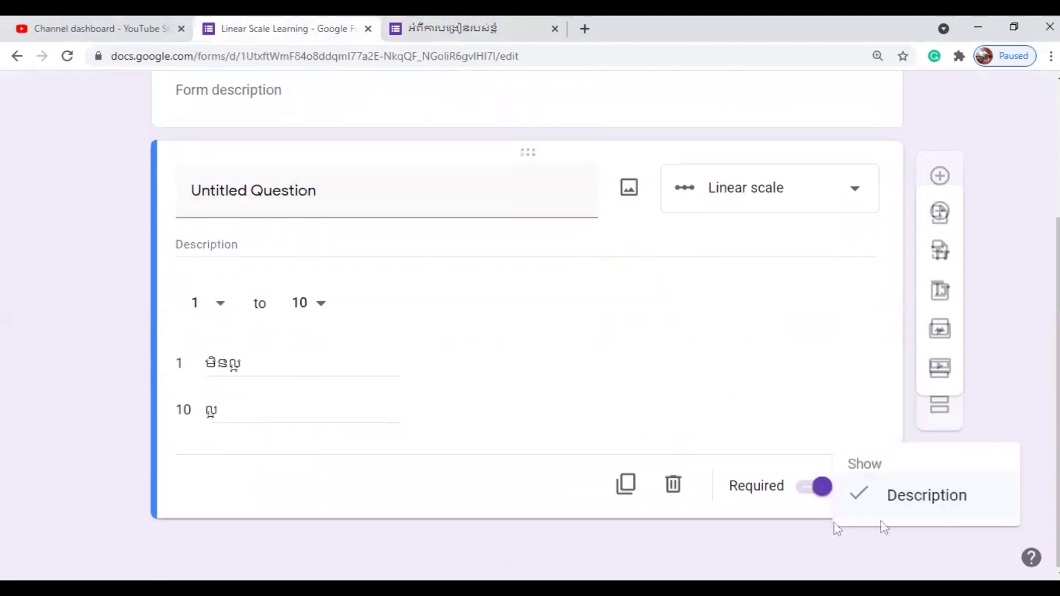
left_click(945, 501)
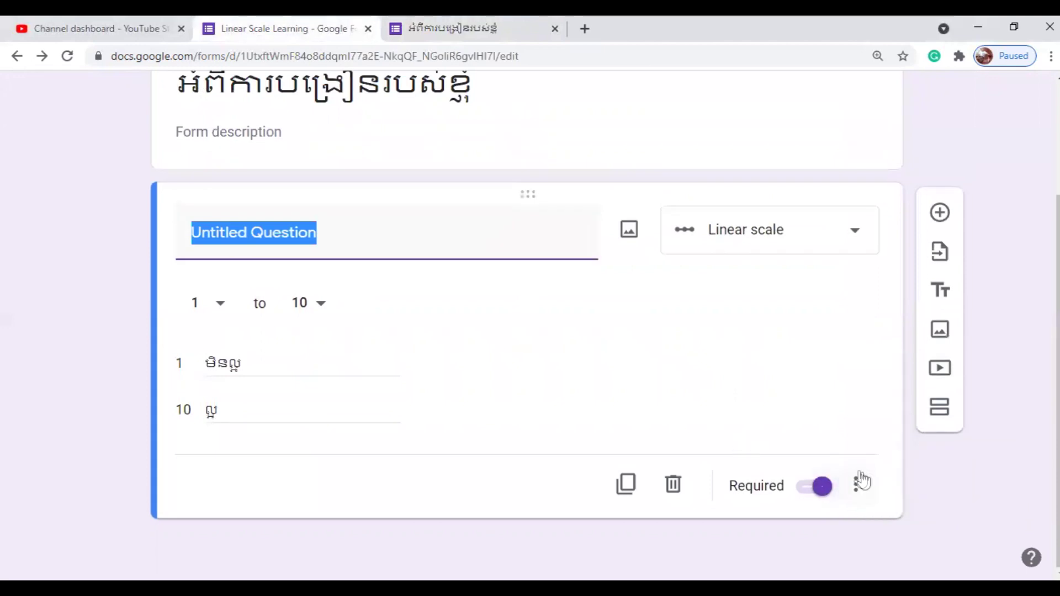
left_click(857, 483)
left_click(872, 526)
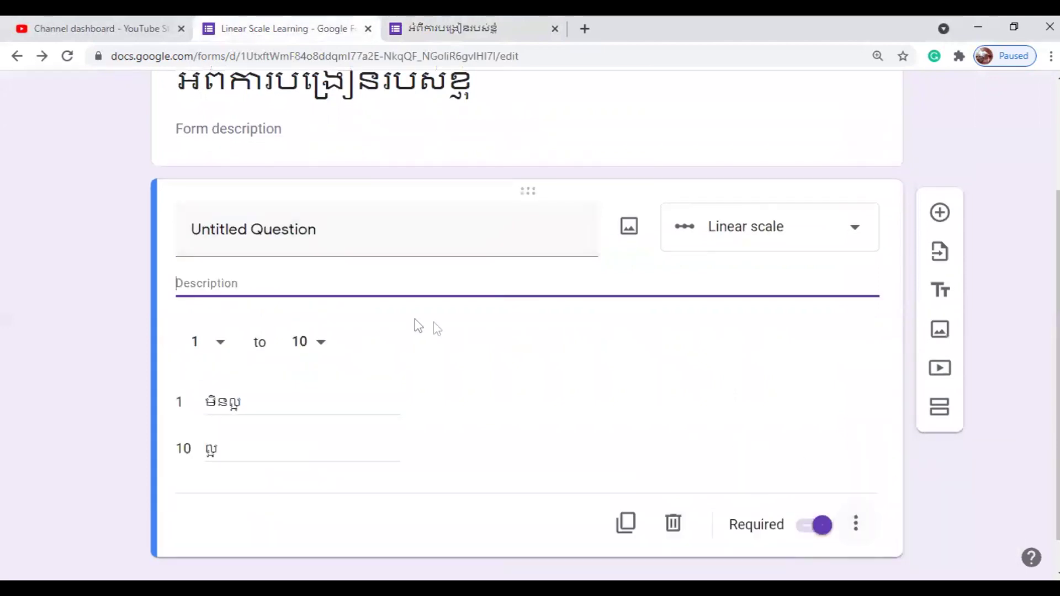
left_click(272, 285)
Replace the linear scale question's title with "ការបង្រៀន"
scroll(310, 303, "up", 2)
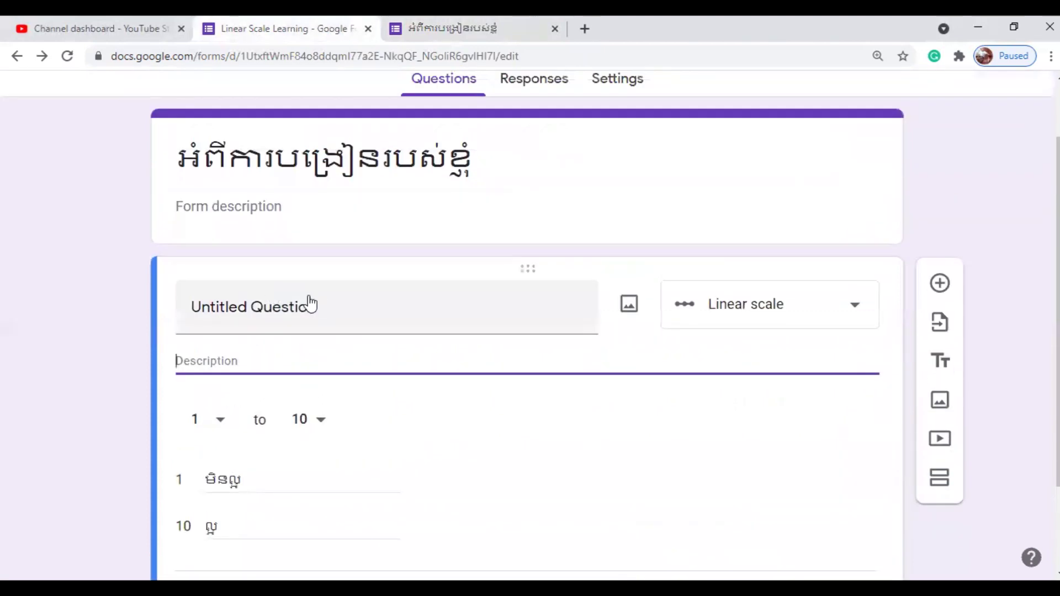
left_click(322, 306)
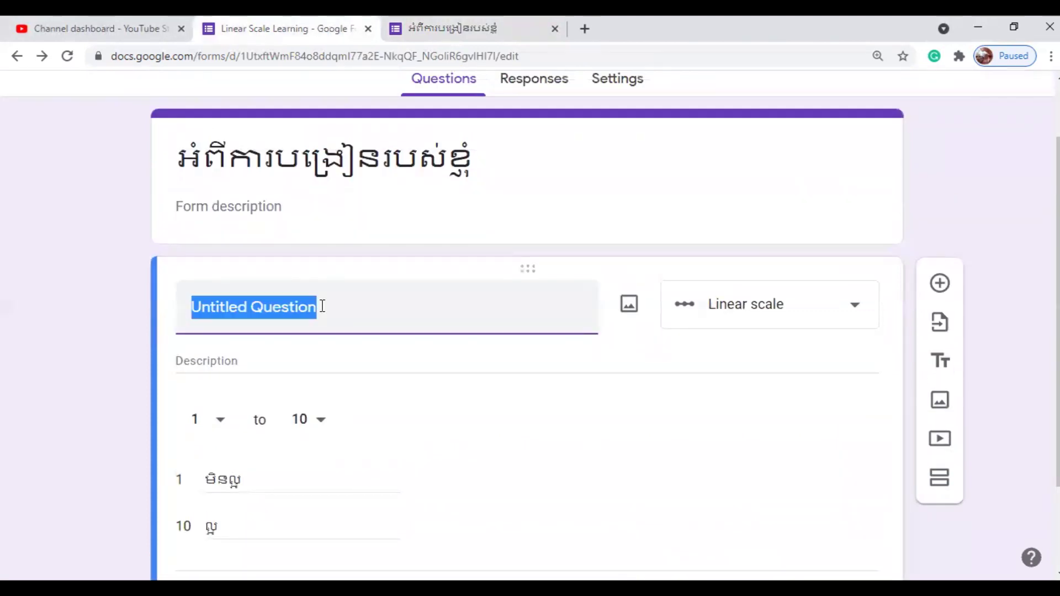
type("ការបង្រៀន")
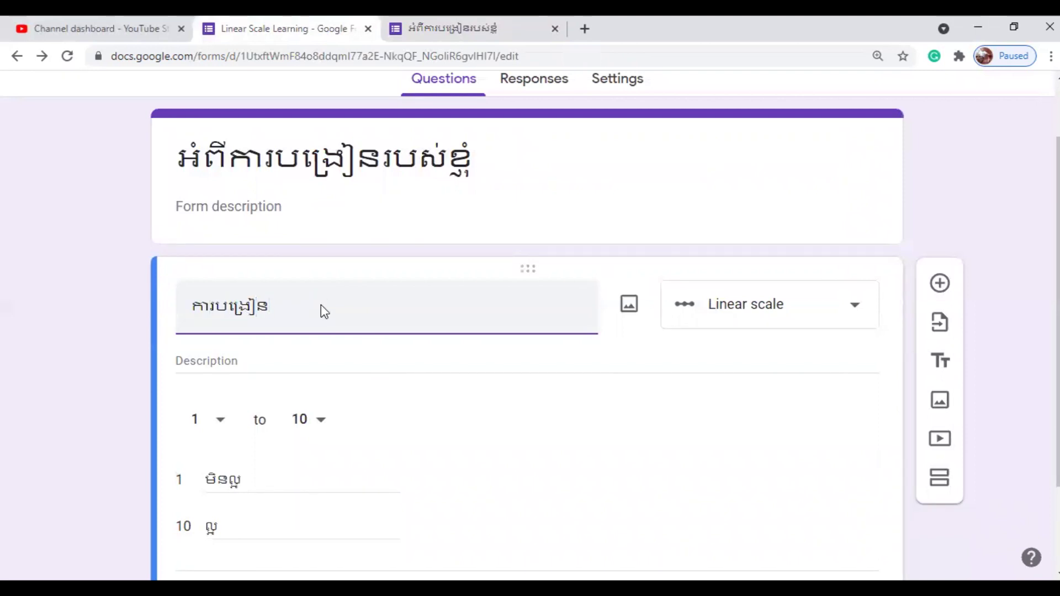
Enter the question description "ចូរជ្រើសរើសចំនួនលេខដើម្បីស្រង់មតិ ឬលទ្ធផល"
left_click(259, 358)
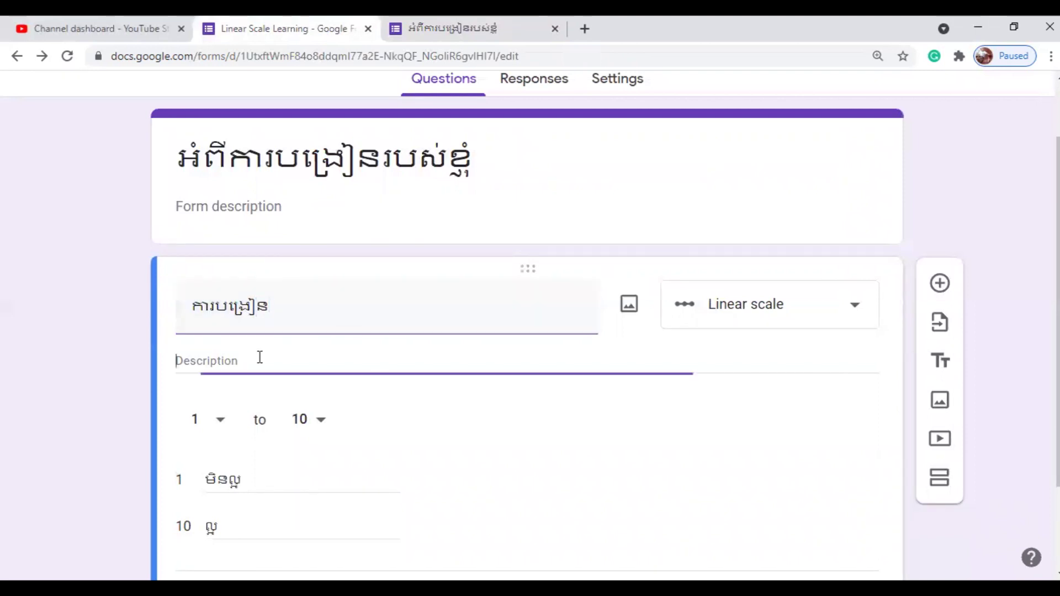
type("ចូរជ្រើសរើសចំនួនលេខដើម្បីស្រង់មតិ ឬលទ្ធផល")
scroll(256, 358, "down", 1)
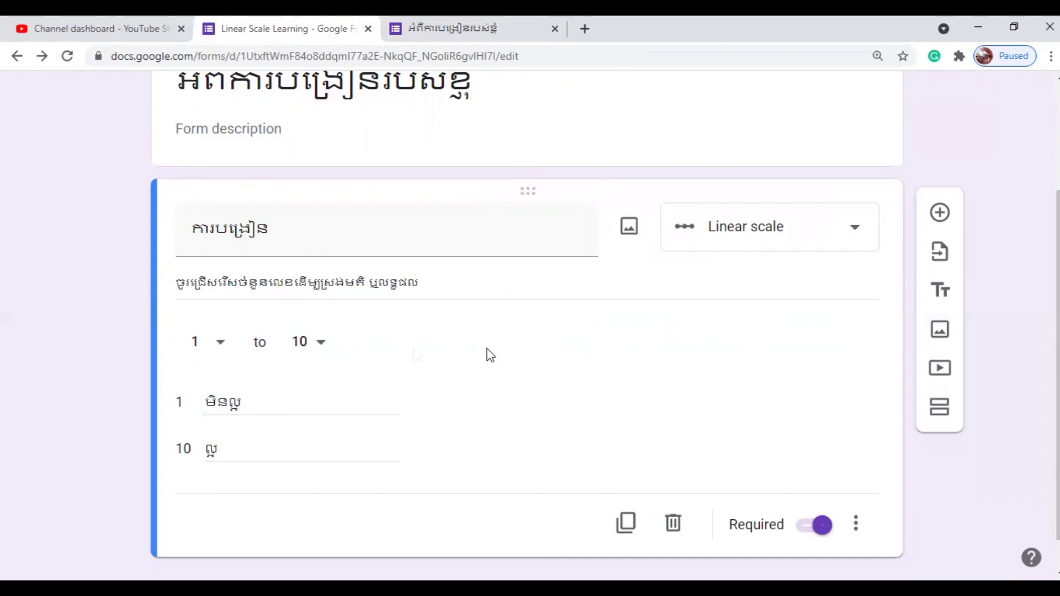
scroll(560, 409, "down", 1)
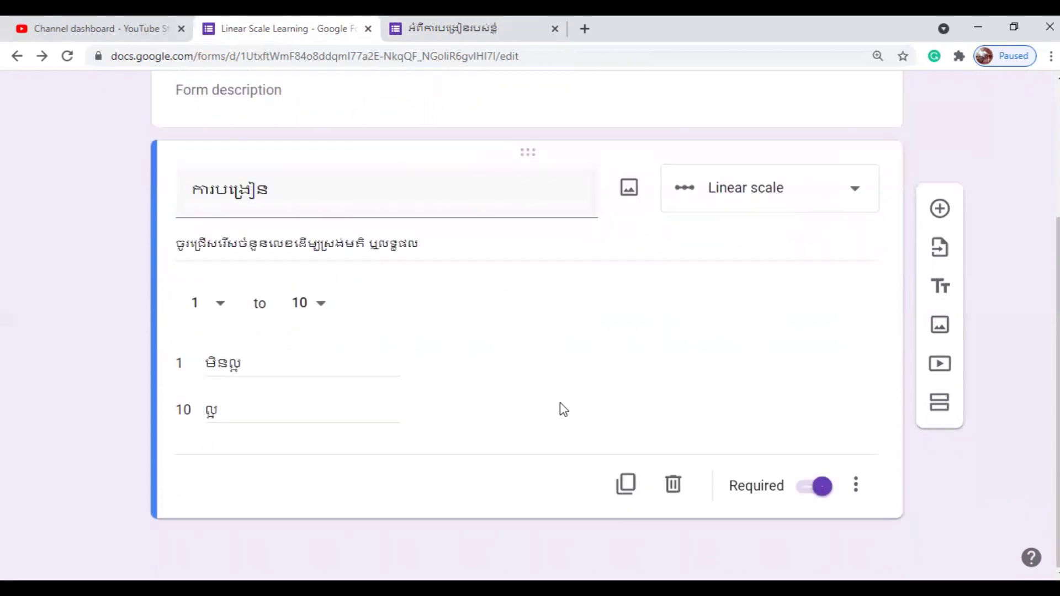
Preview the form and try the ratings 2 and 10 on the scale question
scroll(560, 405, "up", 3)
left_click(828, 100)
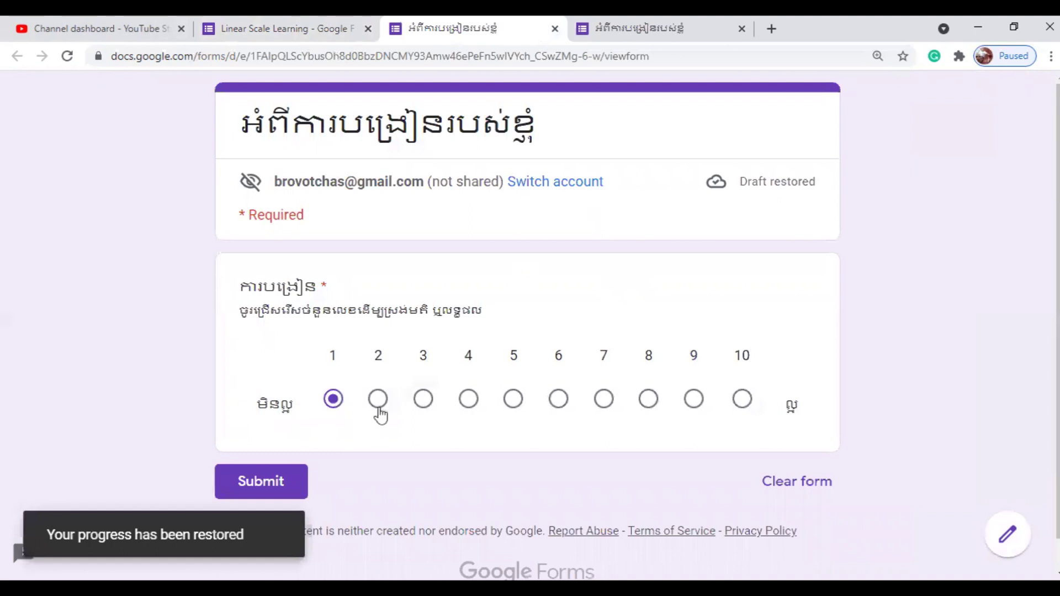
left_click(379, 412)
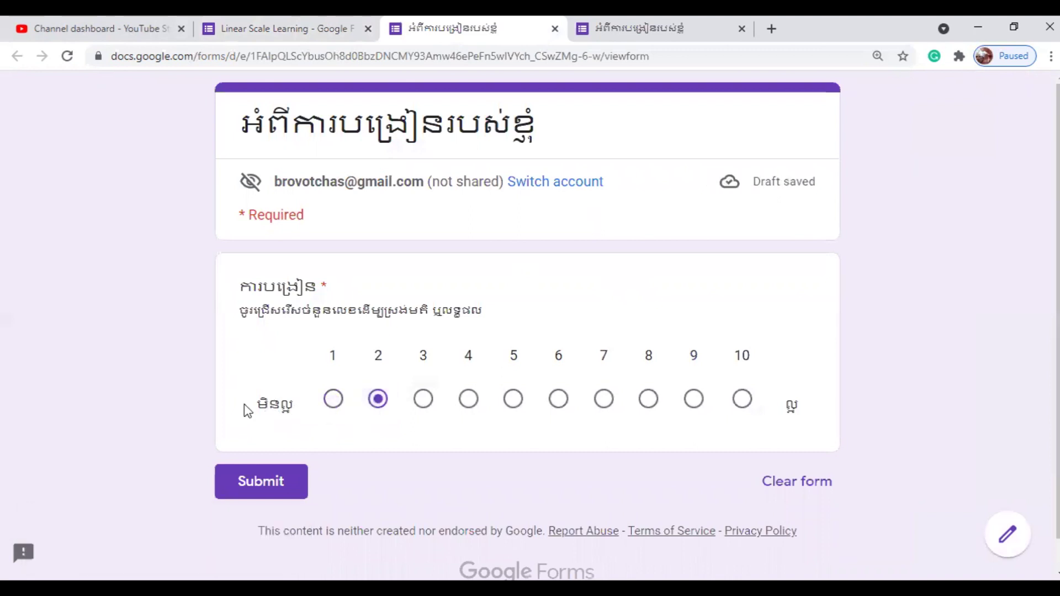
left_click(738, 413)
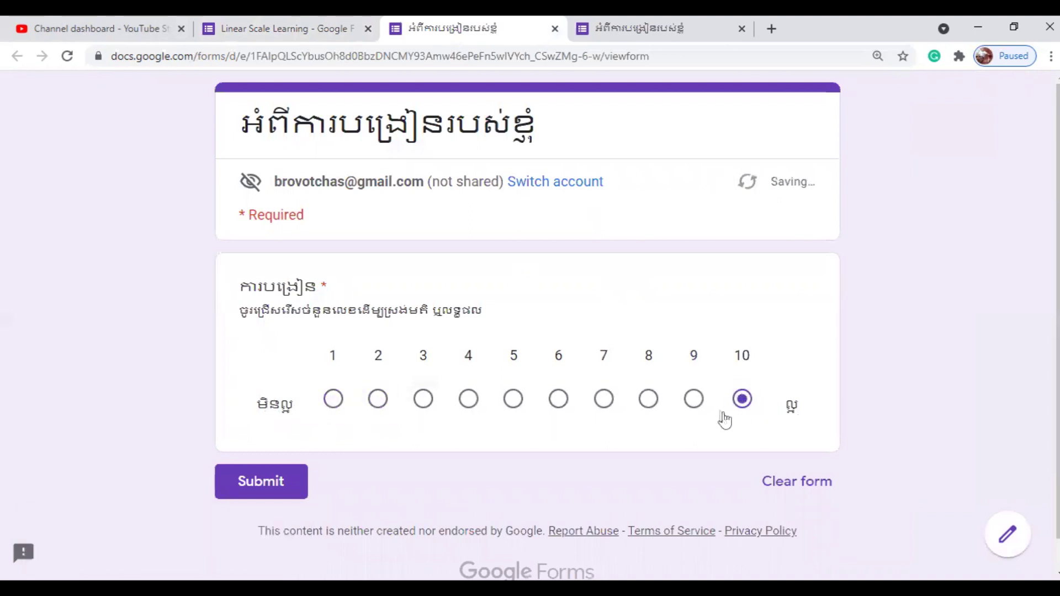
Try the lower ratings on the previewed scale in descending order, from 9 down to 1
left_click(690, 410)
left_click(637, 405)
left_click(604, 402)
left_click(558, 401)
left_click(513, 403)
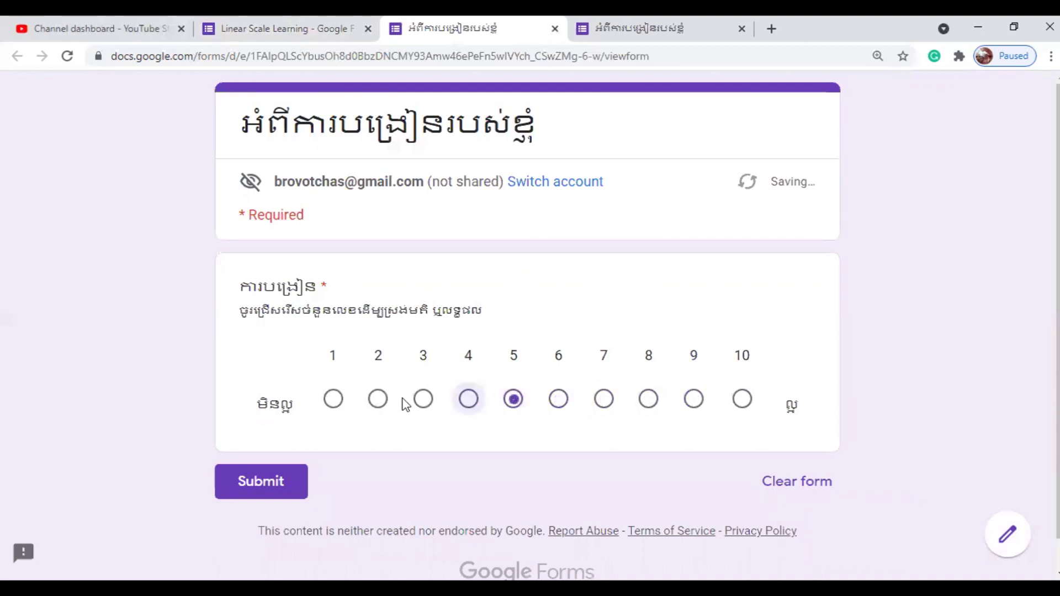
left_click(423, 400)
left_click(377, 400)
left_click(326, 401)
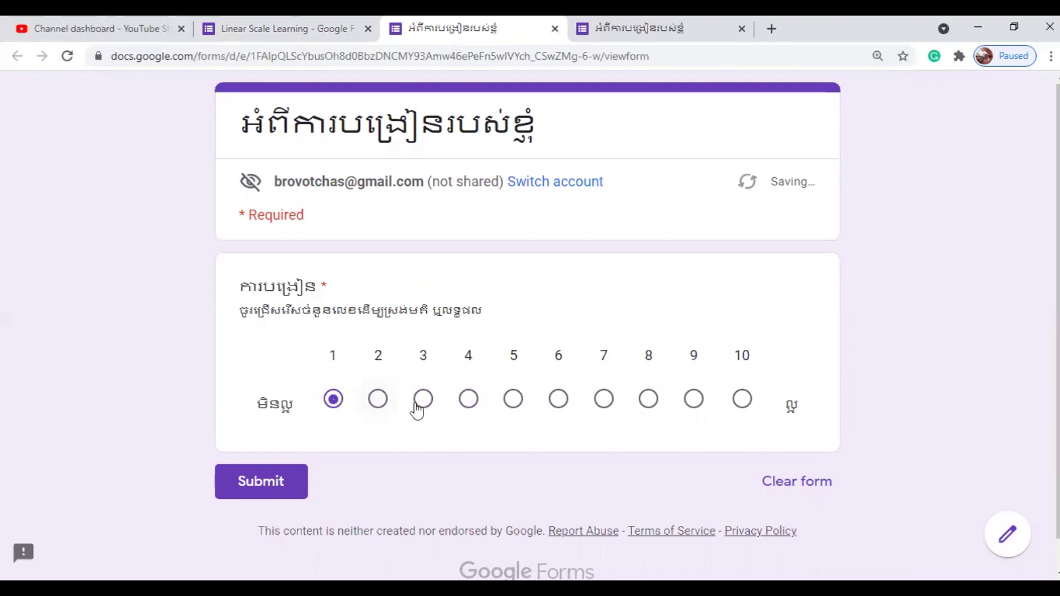
Try the ratings 2 through 6 in ascending order on the previewed scale, finishing with 10 selected
left_click(378, 399)
left_click(423, 400)
left_click(468, 400)
left_click(513, 400)
left_click(558, 399)
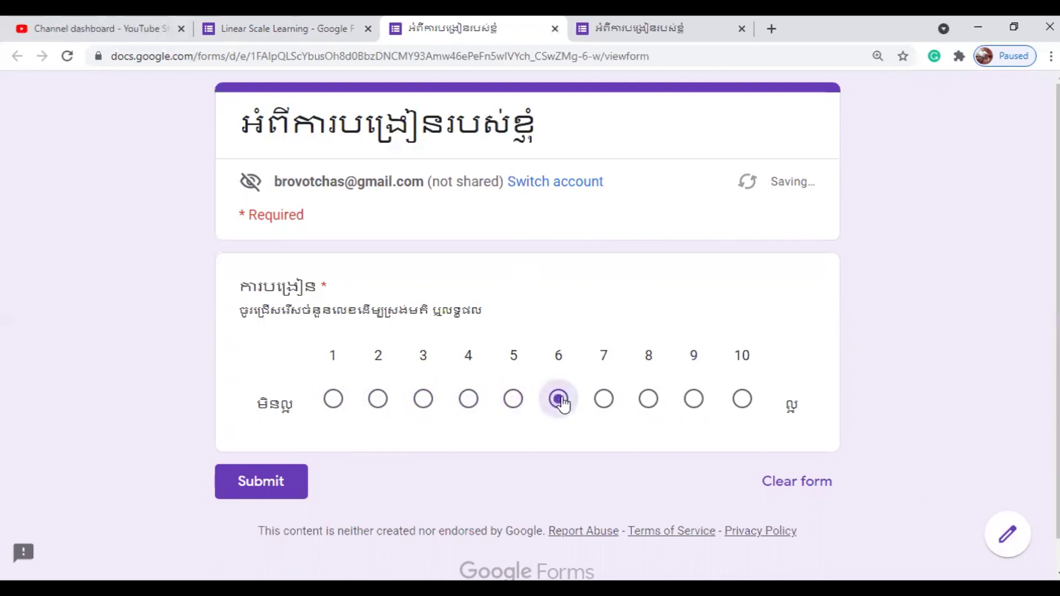
left_click(742, 400)
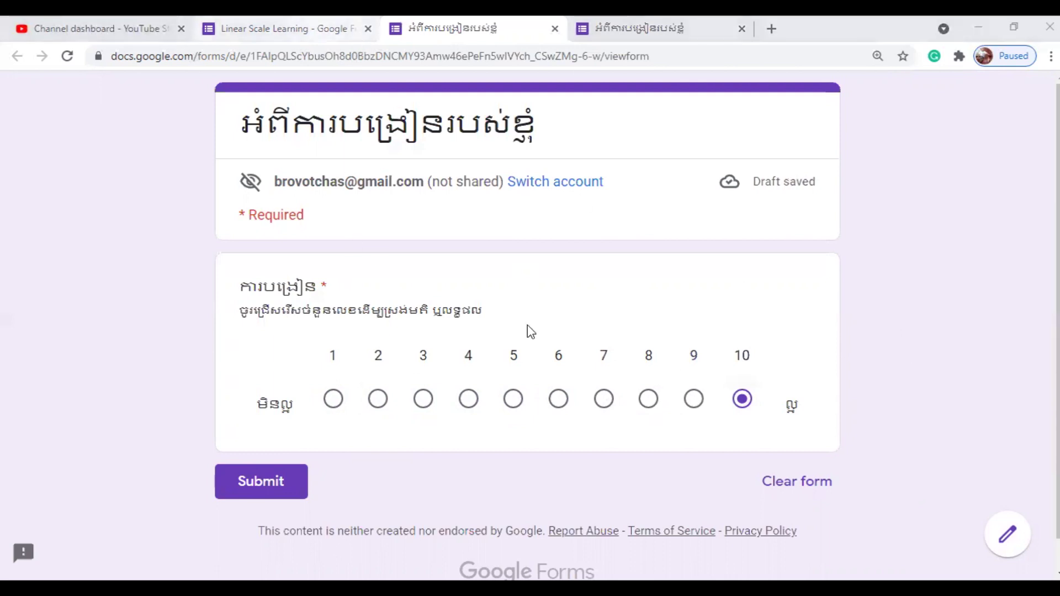
Return to the form editor and set the linear scale's upper limit to 5
key("ctrl+Page_Up")
left_click(325, 305)
left_click(309, 264)
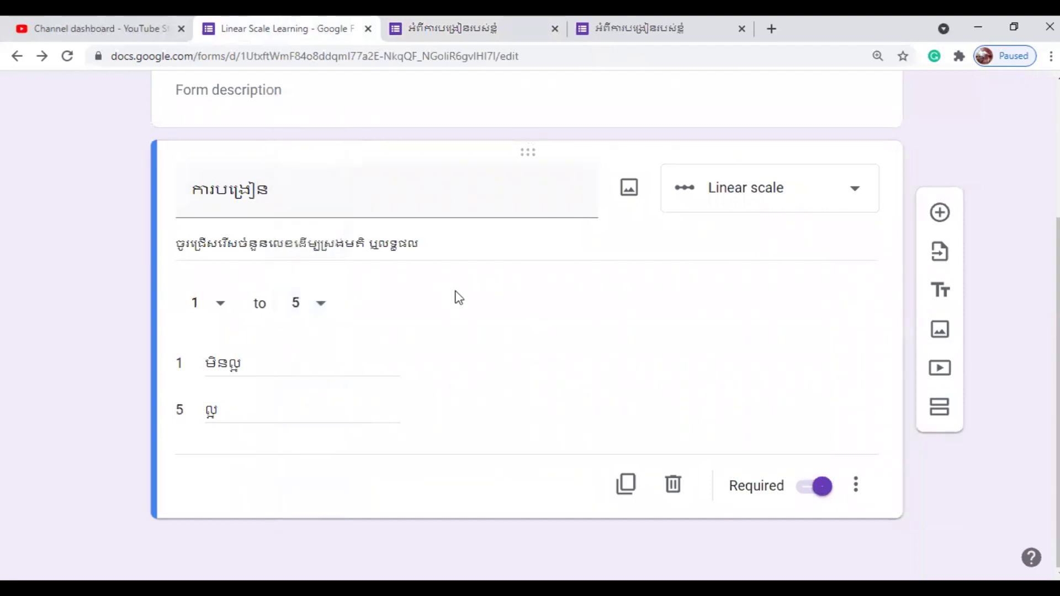
Preview the form with the shortened scale and return to the editor
scroll(787, 167, "up", 4)
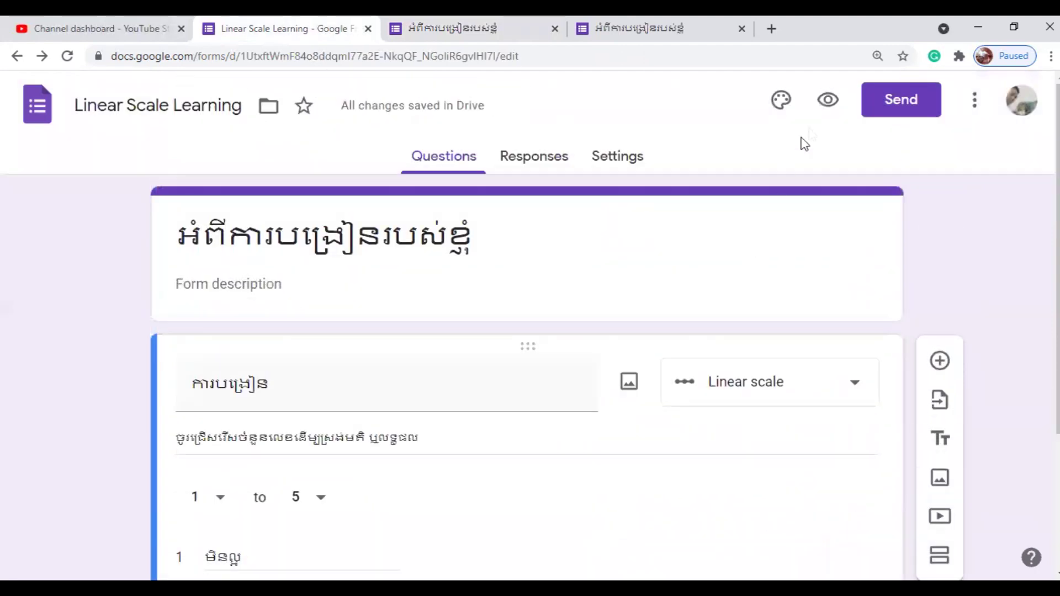
left_click(827, 100)
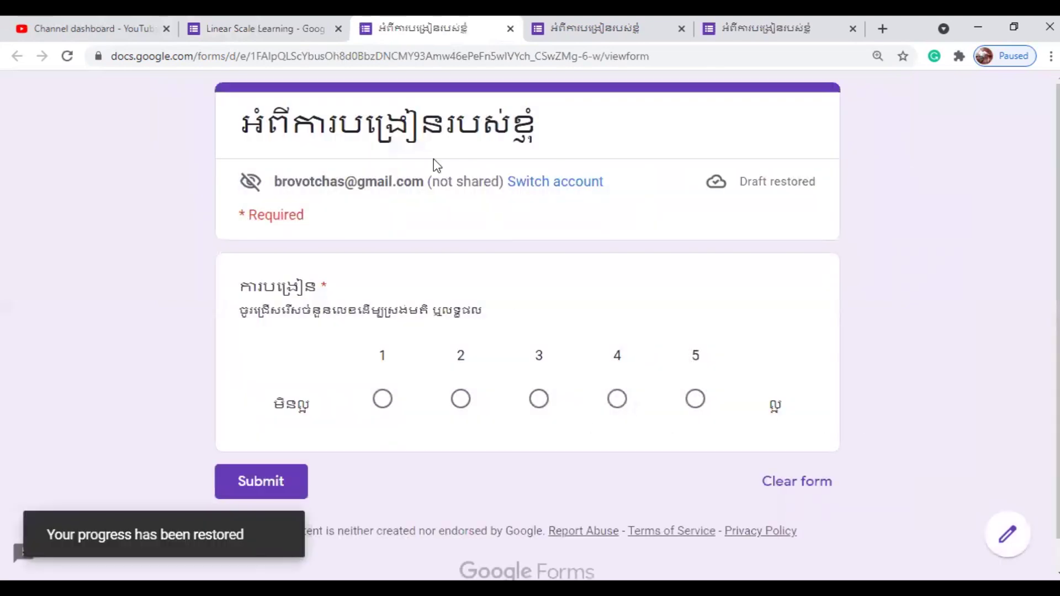
left_click(243, 36)
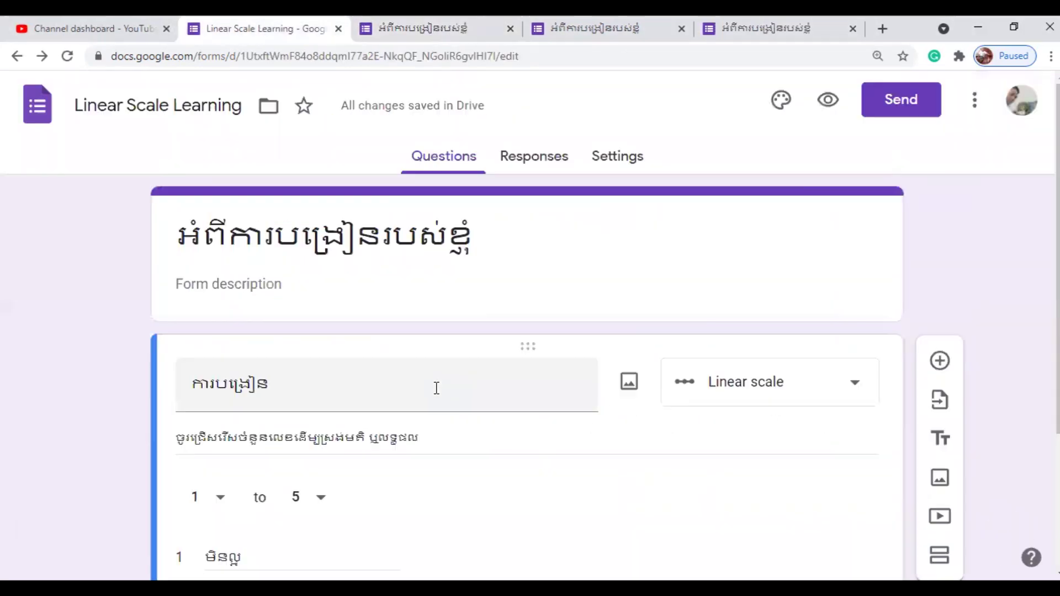
scroll(436, 389, "down", 3)
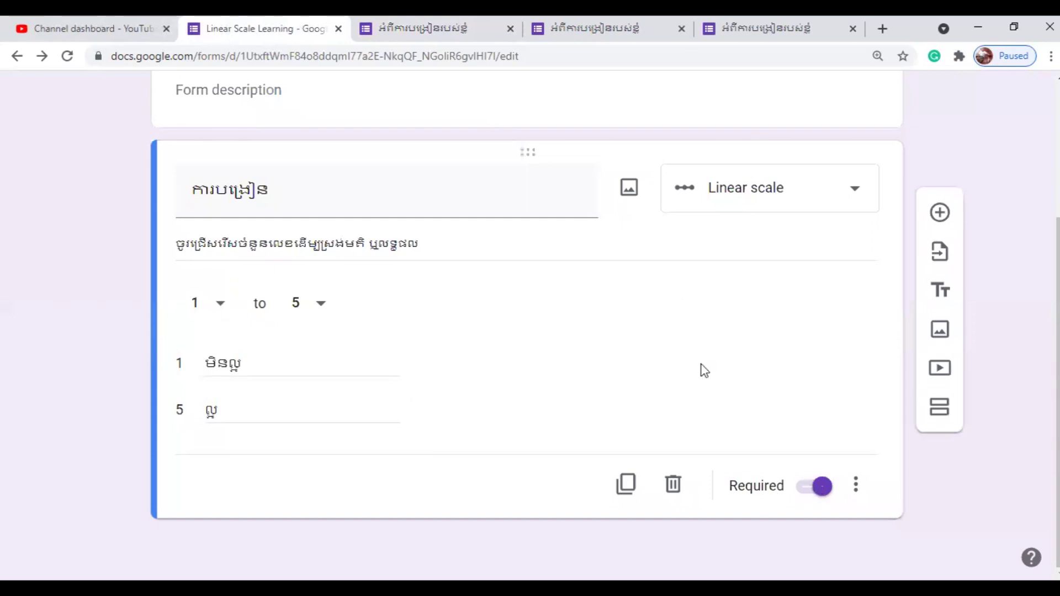
scroll(704, 370, "up", 1)
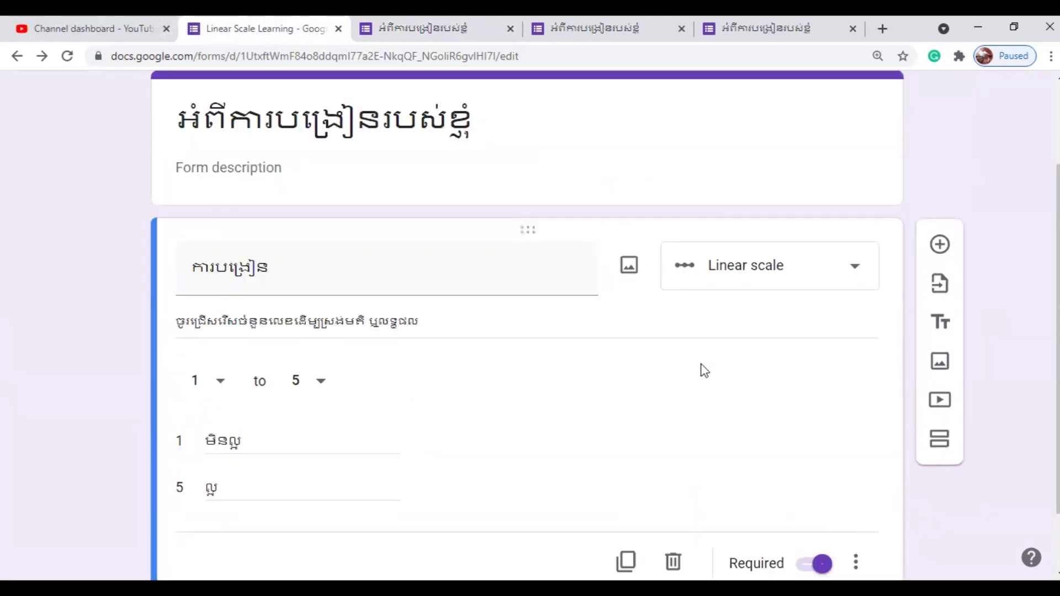
scroll(704, 370, "up", 2)
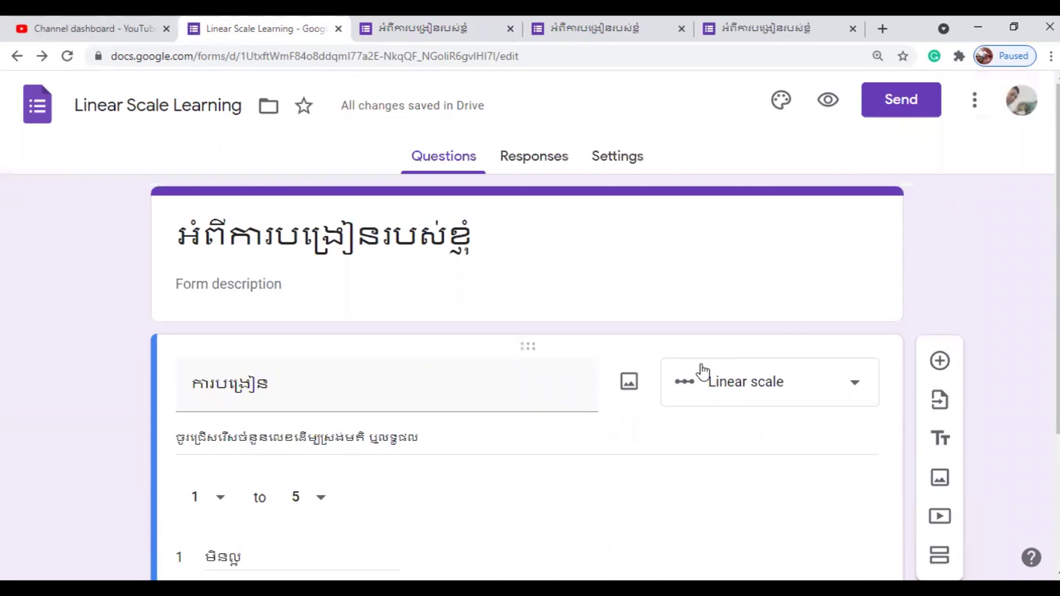
scroll(703, 370, "down", 3)
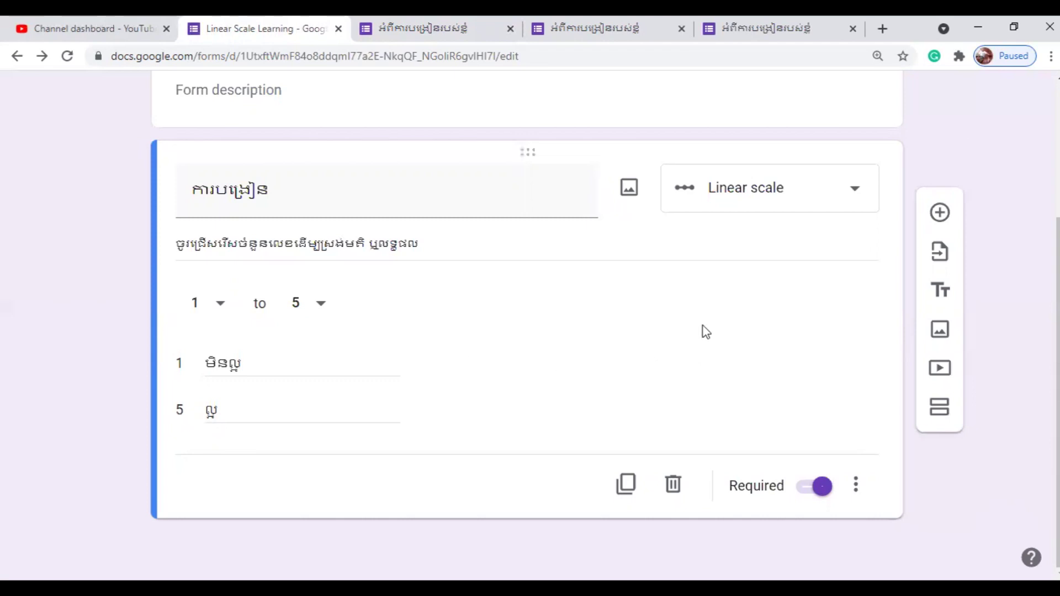
scroll(603, 171, "up", 3)
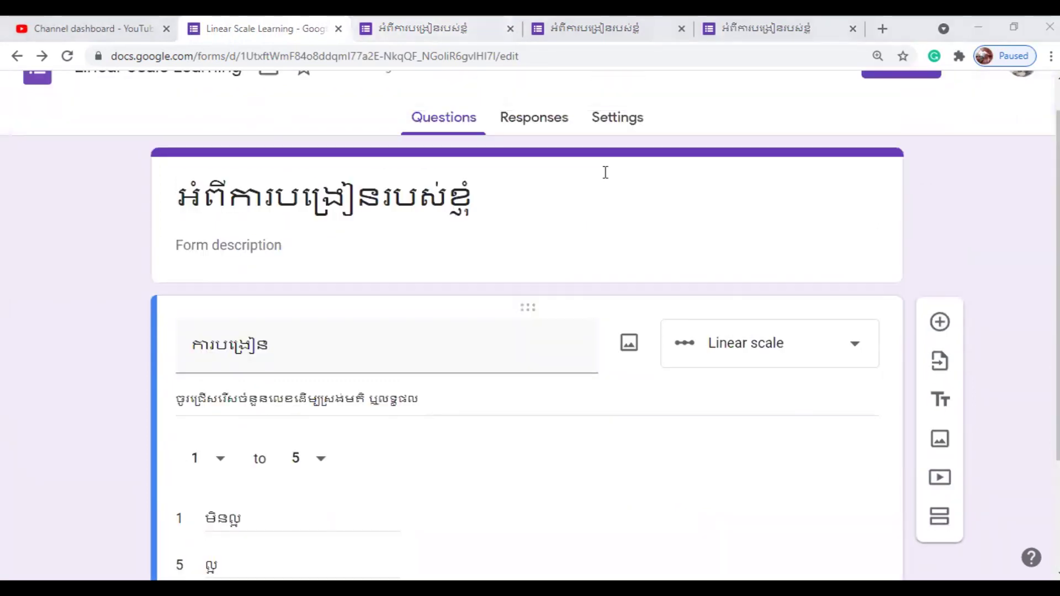
Answer the previewed question with rating 5 and submit the response
key("ctrl+Tab")
left_click(695, 398)
left_click(271, 490)
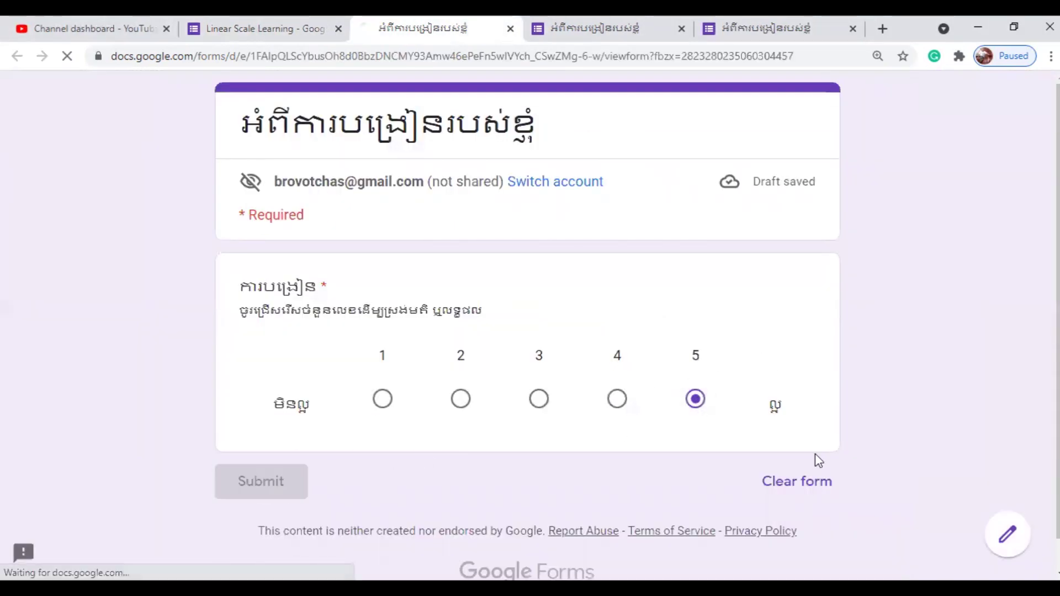
Review the form's collected responses in the summary chart and as an individual response
left_click(265, 27)
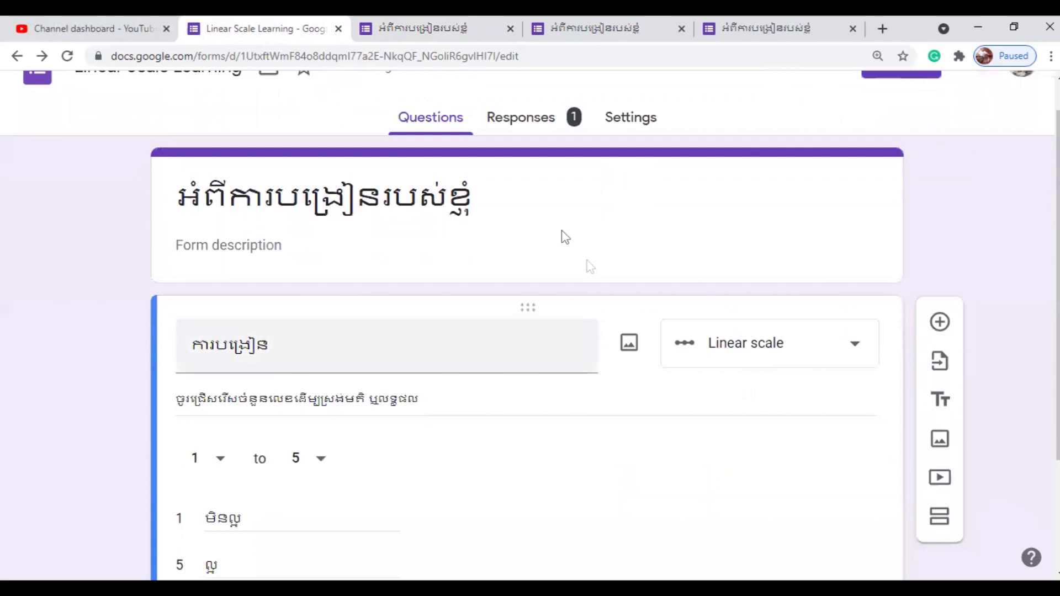
left_click(562, 115)
scroll(748, 403, "down", 4)
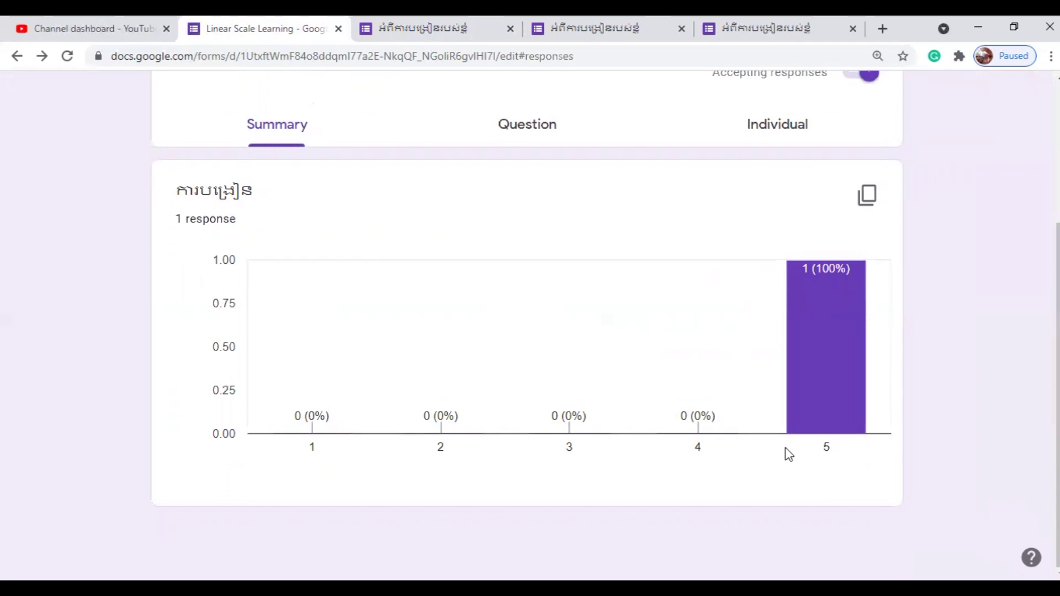
left_click(776, 118)
scroll(493, 336, "down", 4)
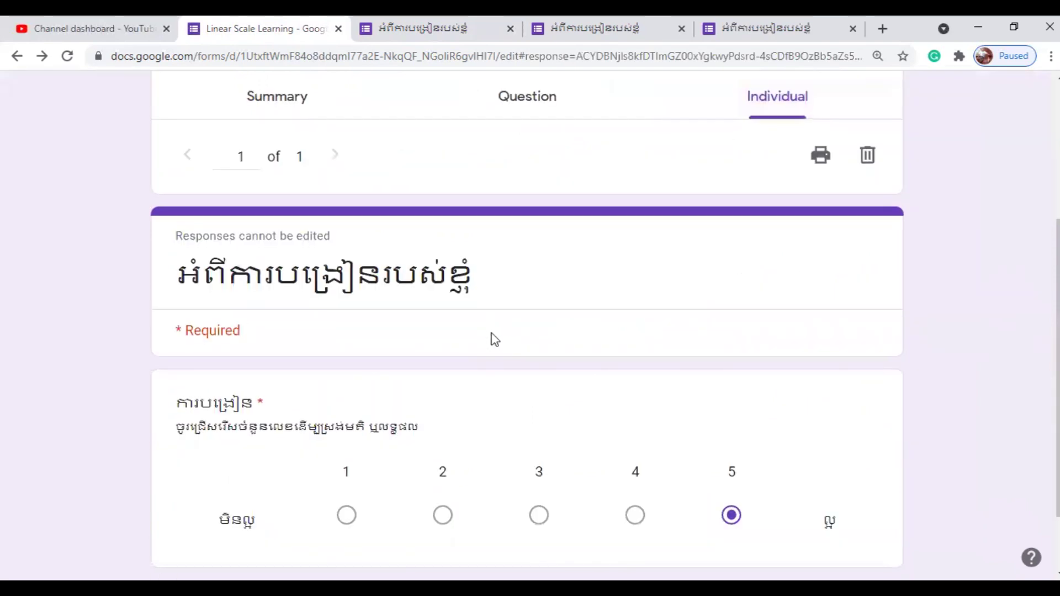
scroll(495, 339, "down", 2)
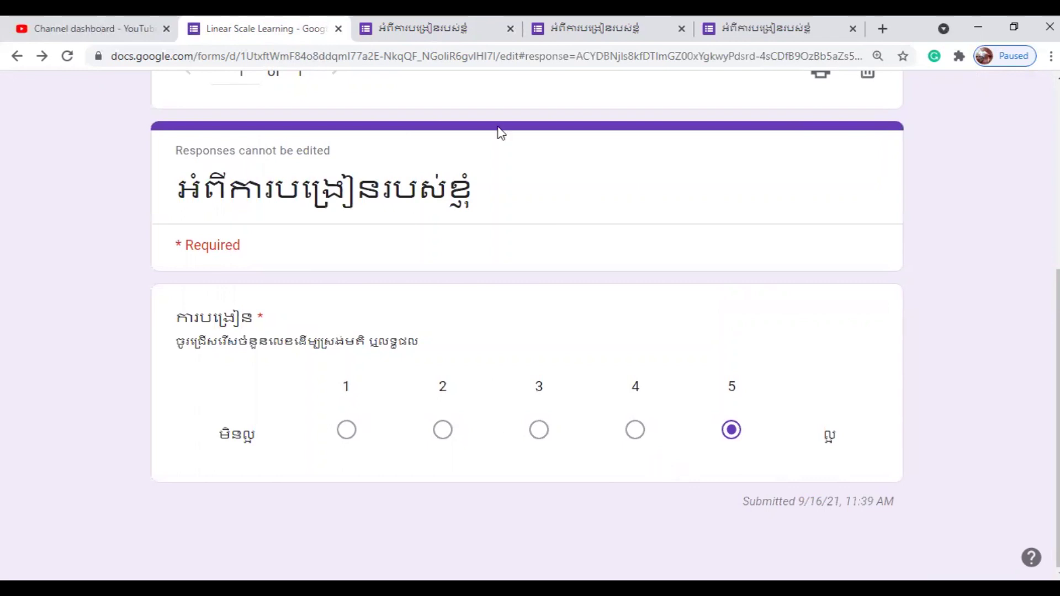
Check the respondent's submission confirmation page and return to the form's questions in the editor
left_click(398, 29)
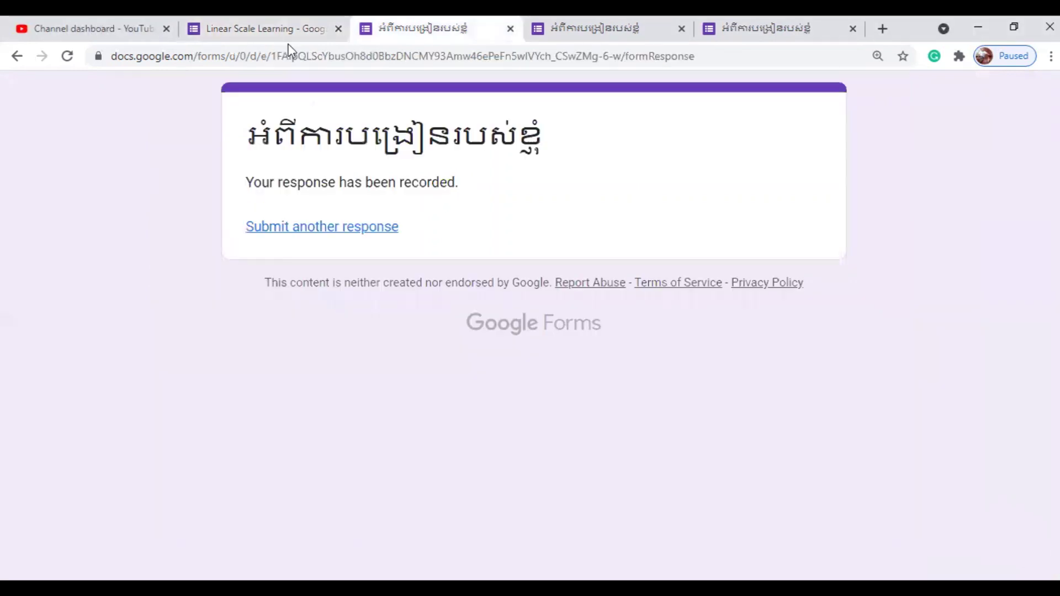
left_click(254, 25)
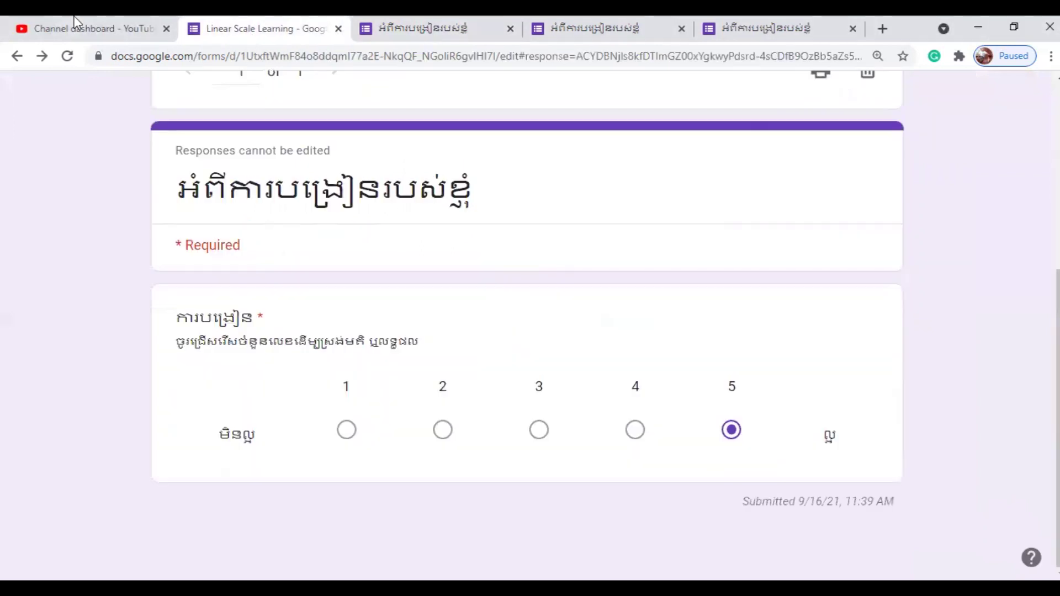
scroll(341, 343, "up", 4)
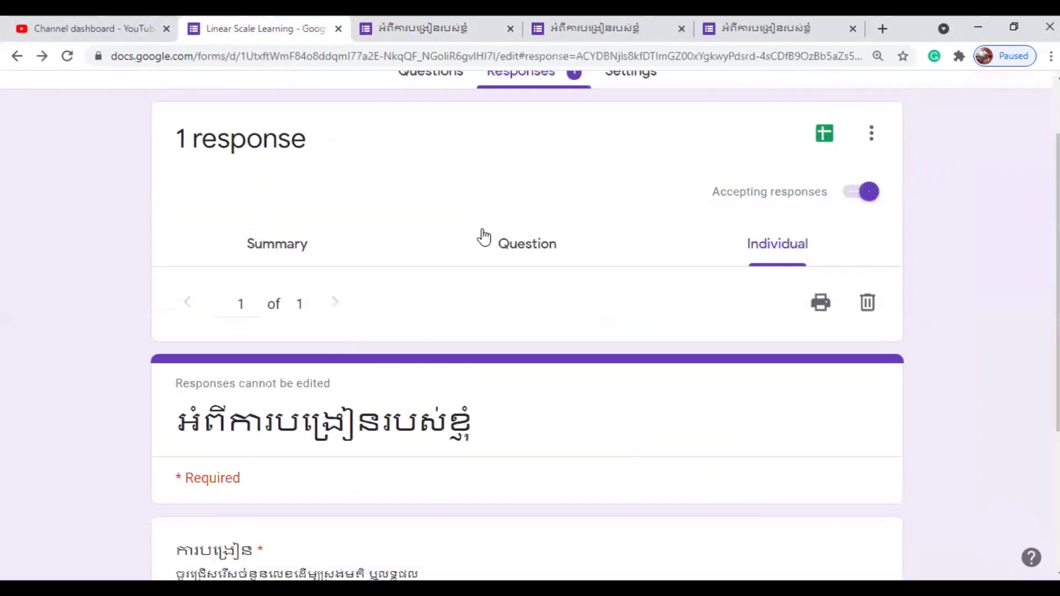
scroll(452, 259, "up", 2)
left_click(429, 156)
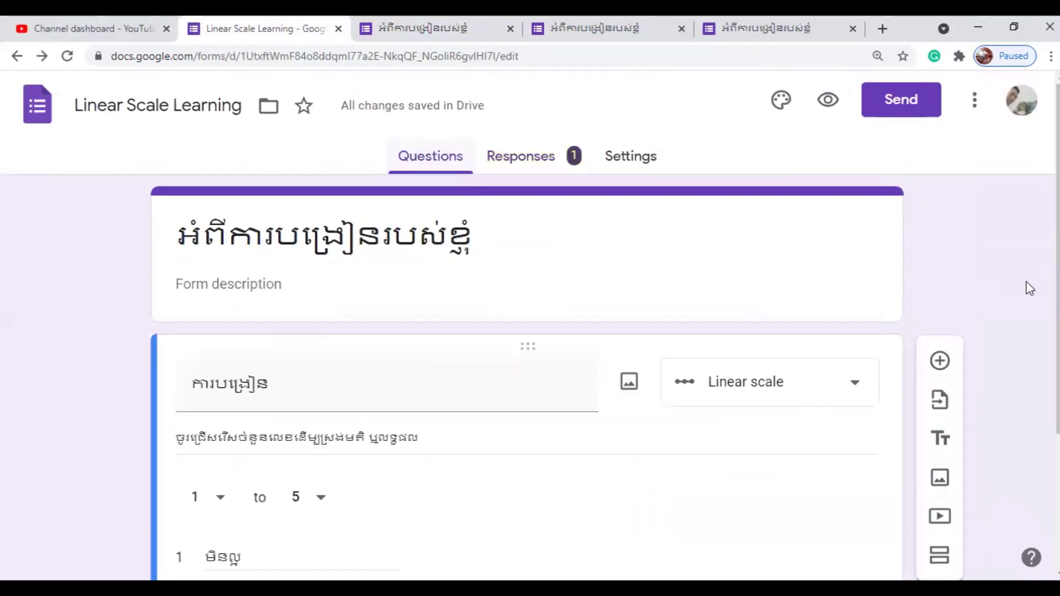
scroll(614, 468, "down", 3)
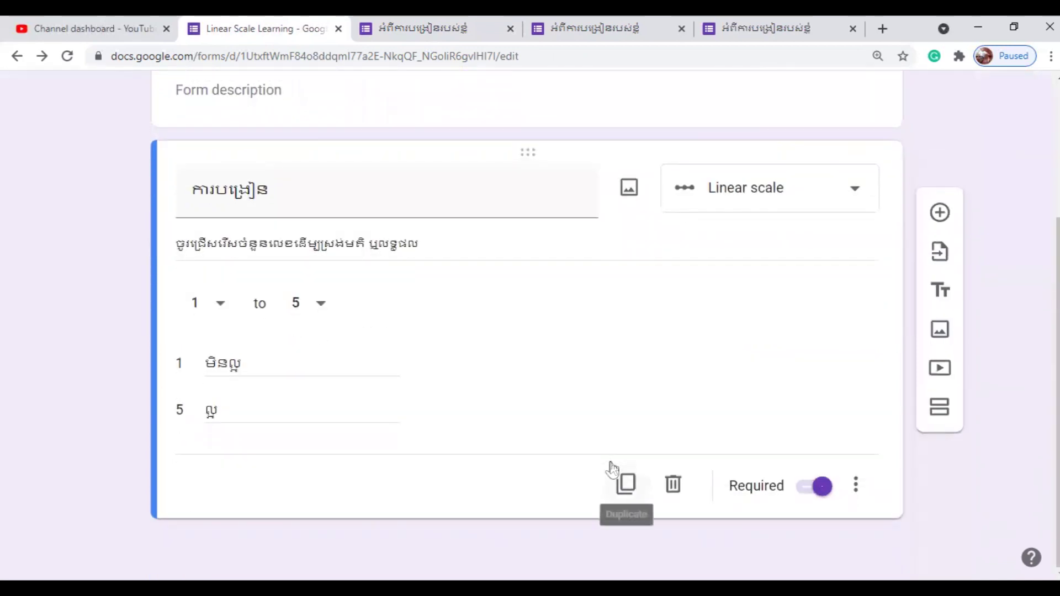
scroll(614, 468, "up", 3)
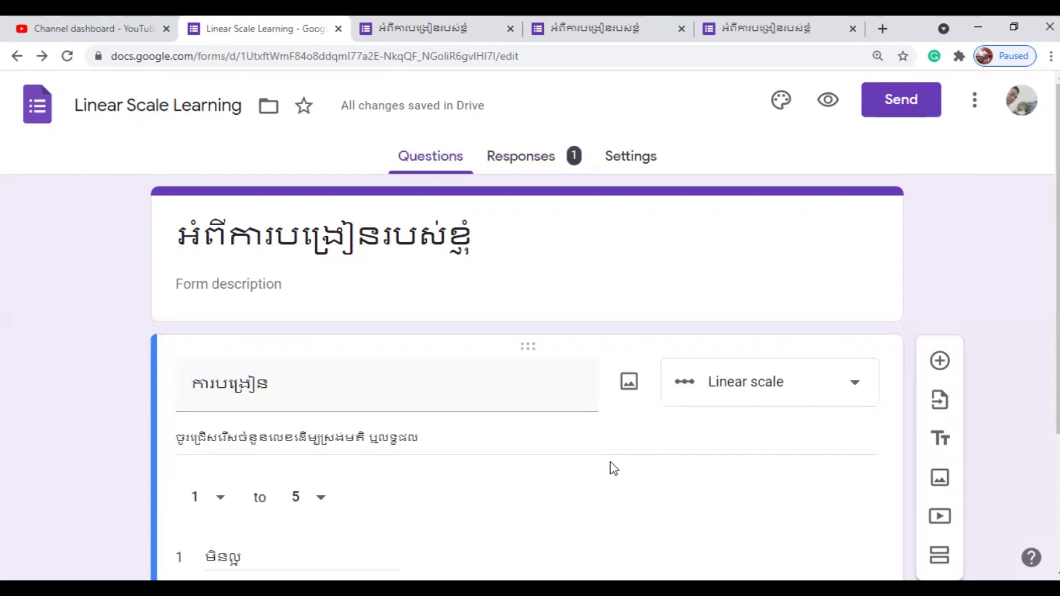